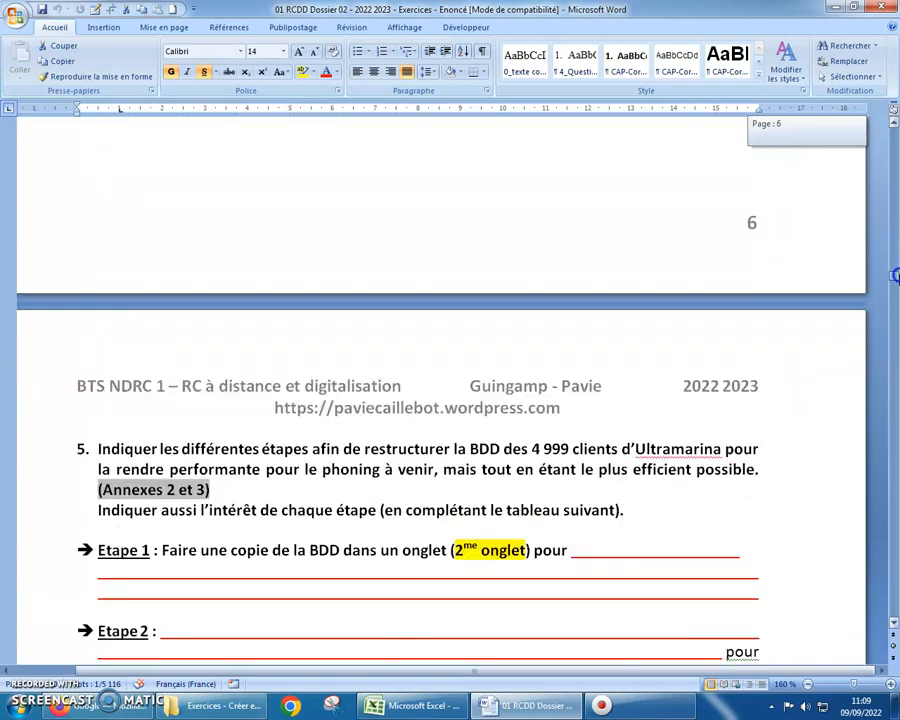
# Read question 8 on RFM scoring in the Word exercise sheet and switch to the Clients 44 sheet in Excel.
pyautogui.scroll(2, 698, 322)
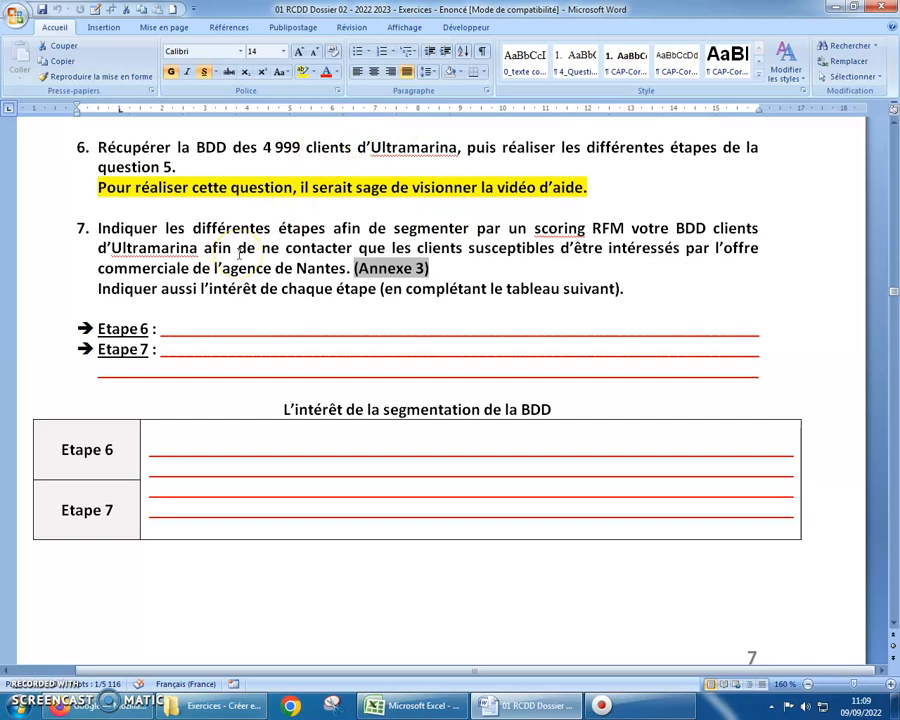
pyautogui.scroll(-9, 242, 255)
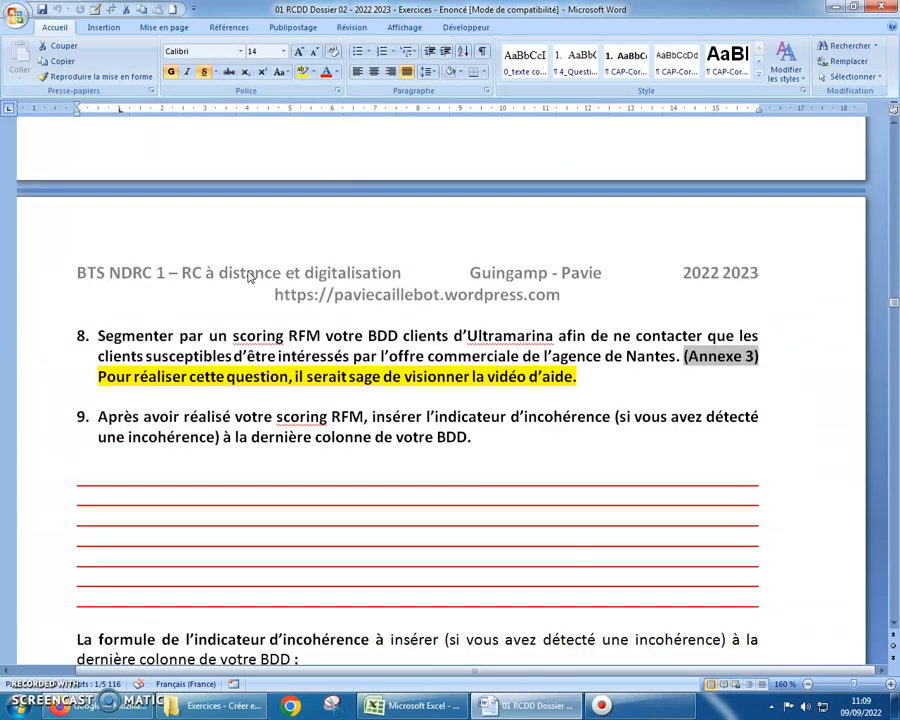
pyautogui.scroll(-1, 237, 342)
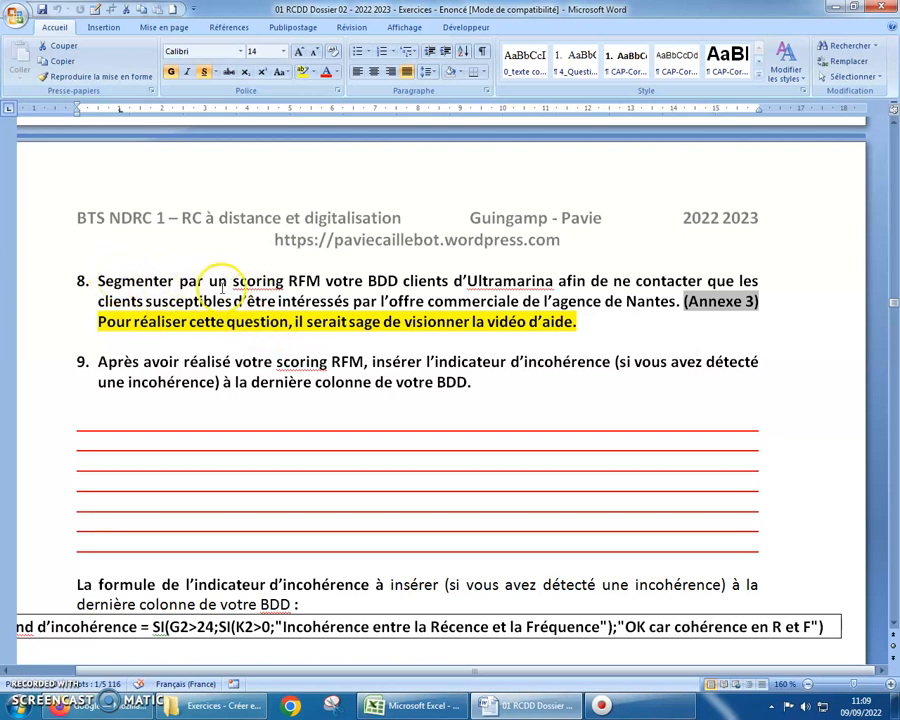
pyautogui.click(395, 705)
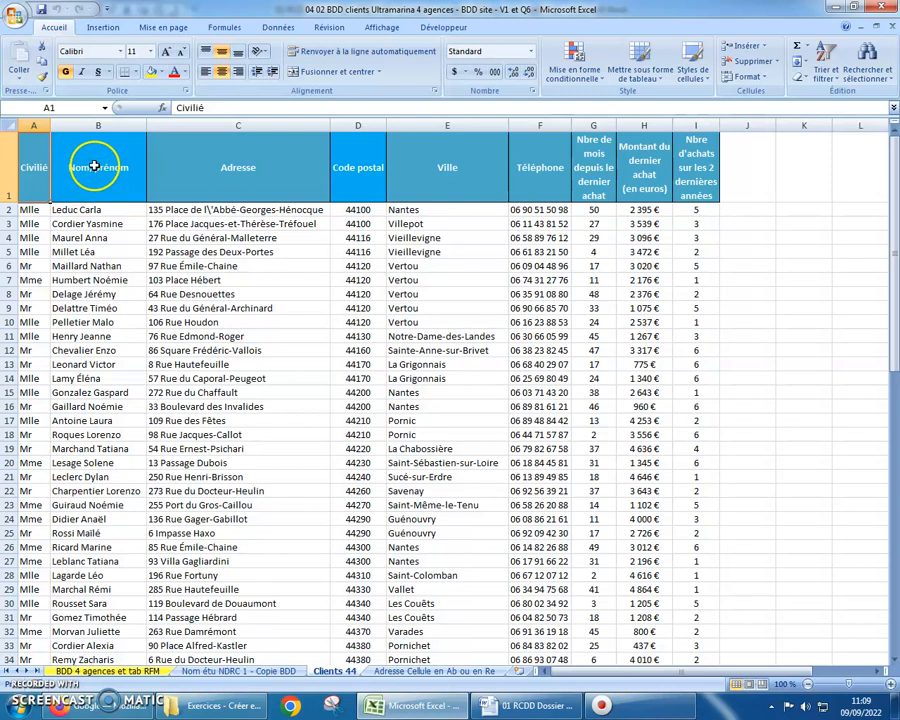
pyautogui.click(93, 172)
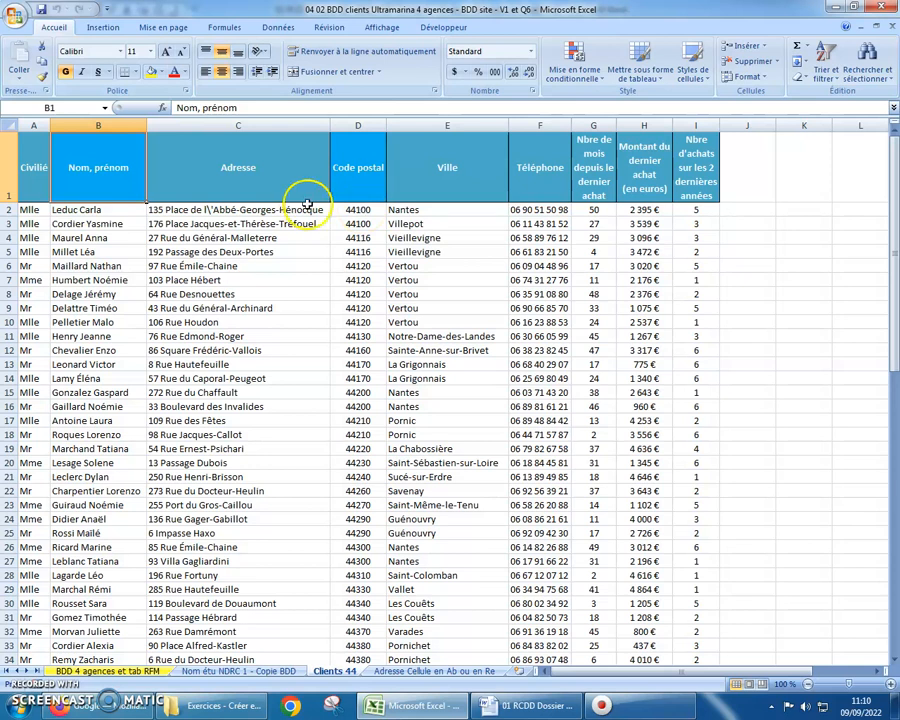
# Insert a column before "Montant du dernier achat" and give it the two-line header "Note 1" / "R".
pyautogui.rightClick(643, 125)
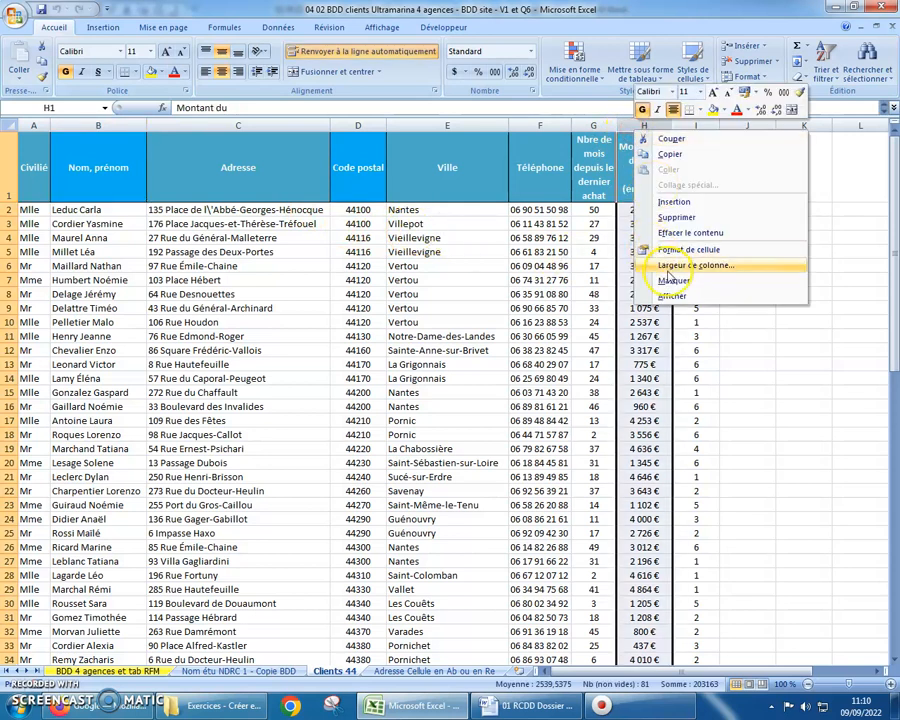
pyautogui.click(675, 201)
pyautogui.click(620, 167)
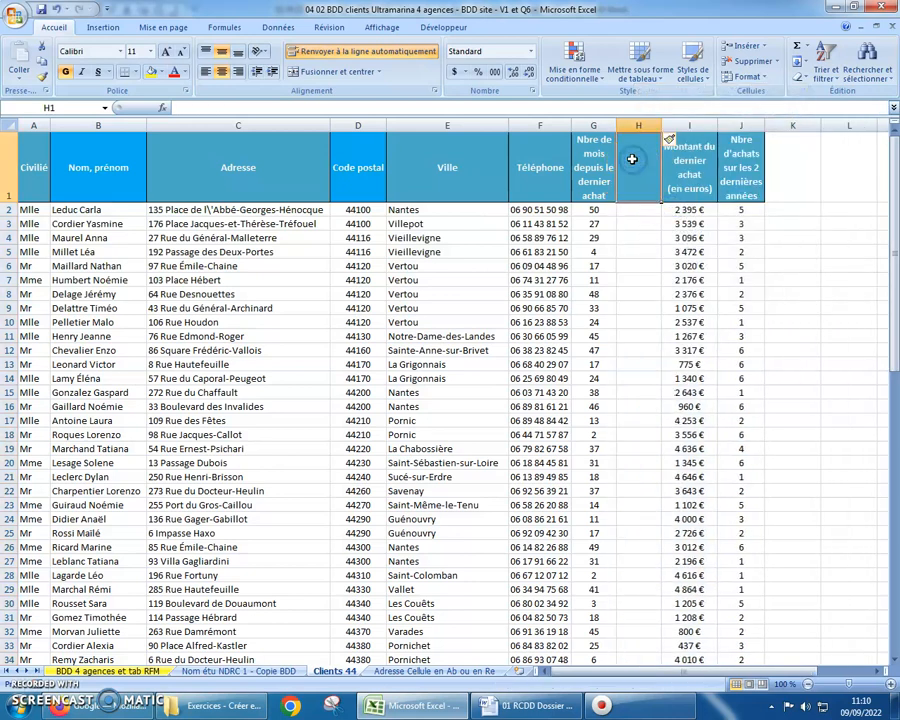
pyautogui.write('Note')
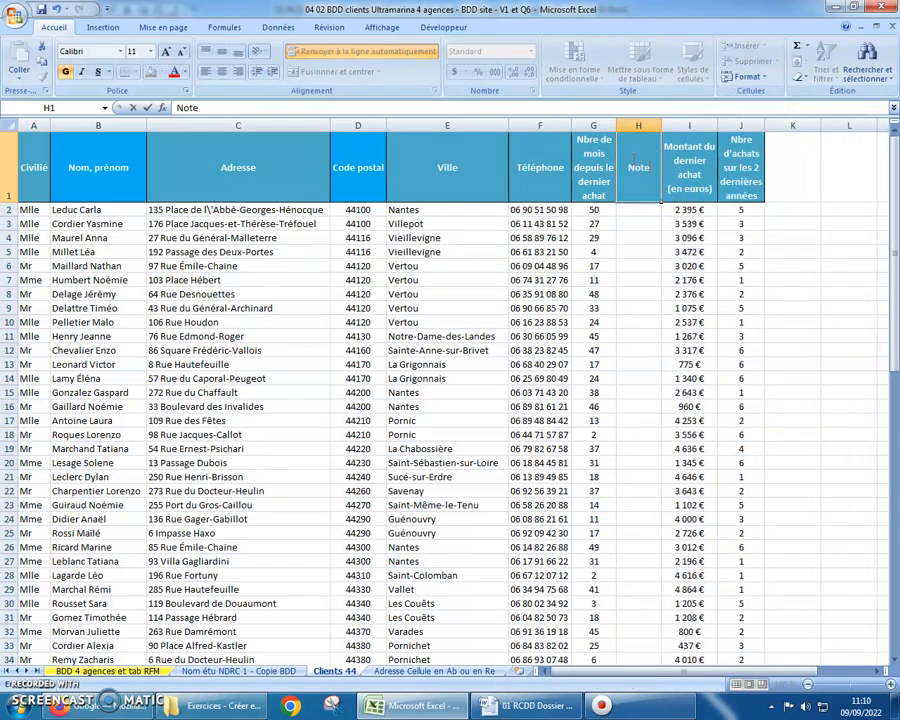
pyautogui.write(' 1')
pyautogui.hotkey('alt', 'Return')
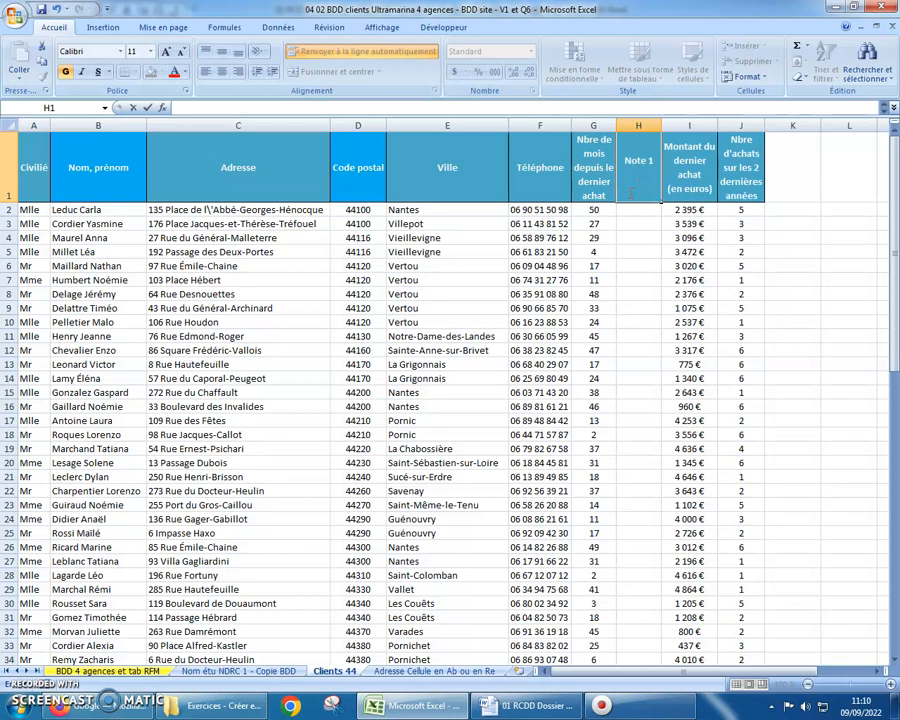
# Insert a column before "Nbre d'achats sur les 2 dernières années" with the two-line header "Note 2" / "M".
pyautogui.click(745, 125)
pyautogui.rightClick(735, 125)
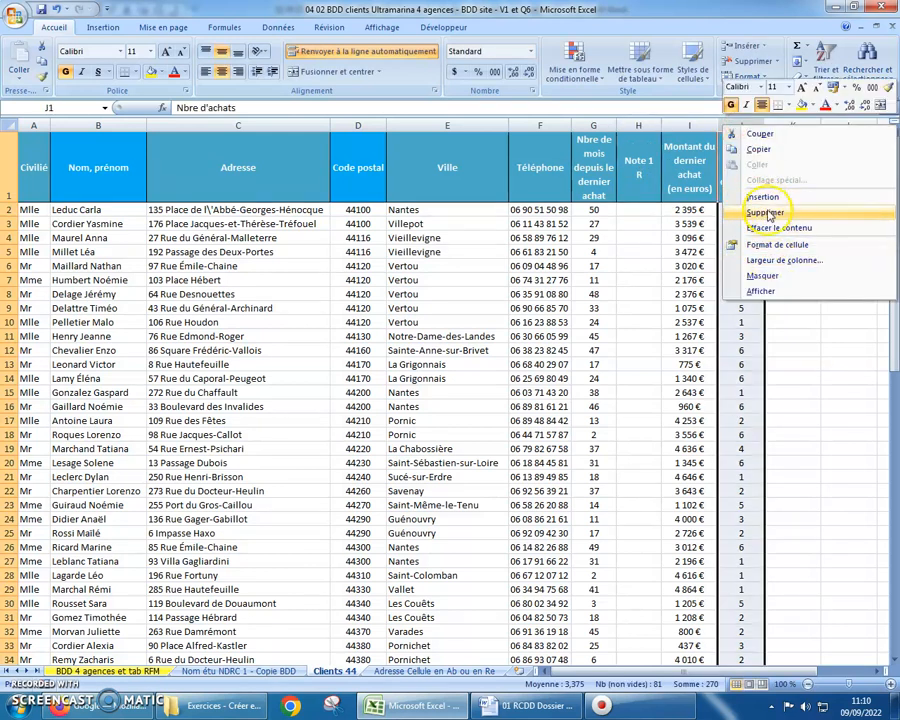
pyautogui.click(762, 197)
pyautogui.click(748, 170)
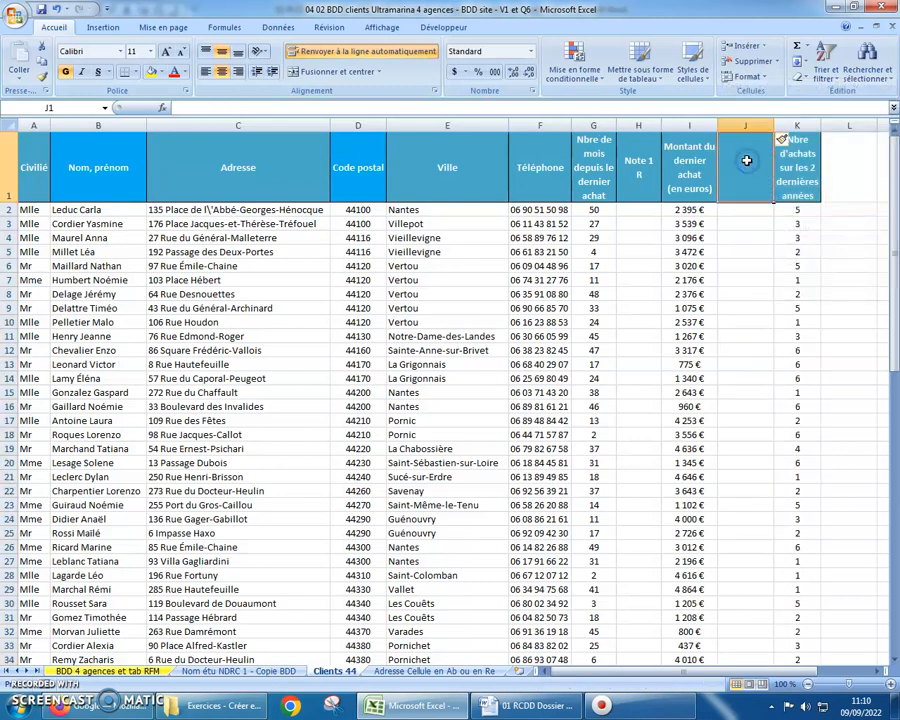
pyautogui.write('Note 2')
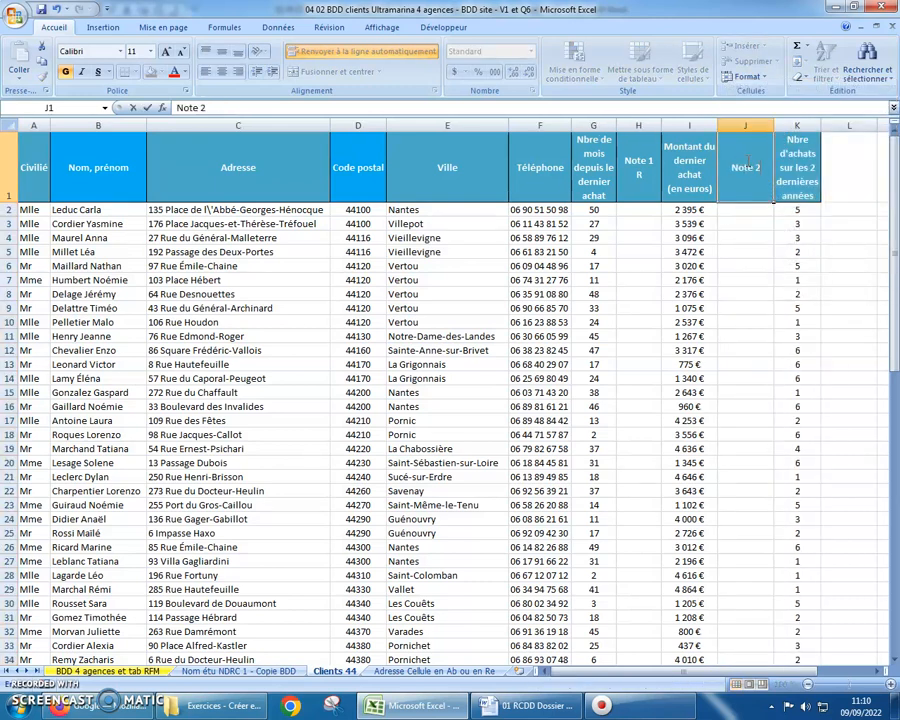
pyautogui.press('Return')
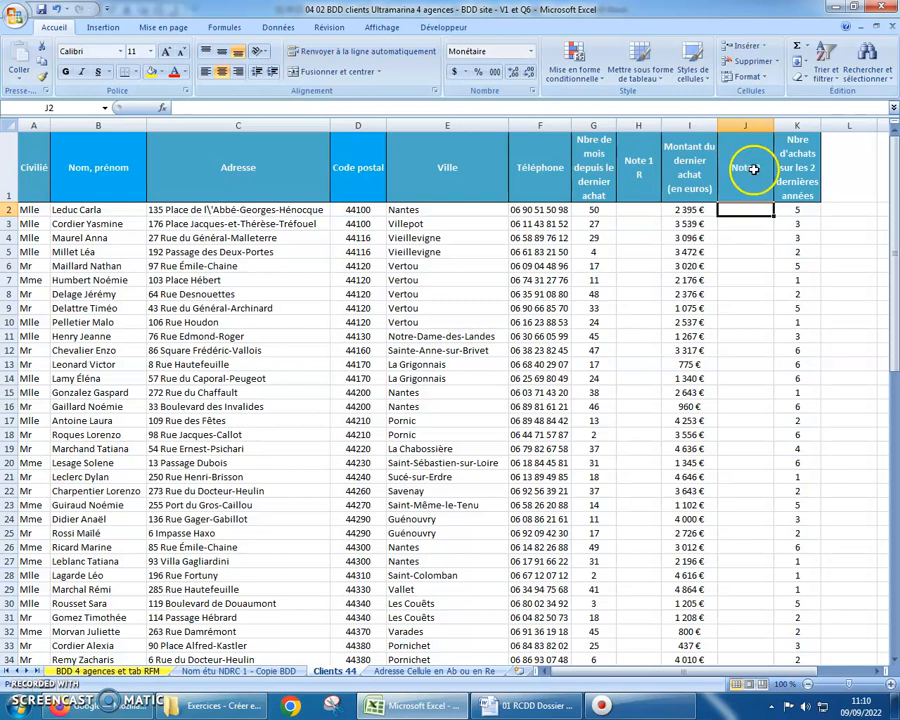
pyautogui.doubleClick(745, 168)
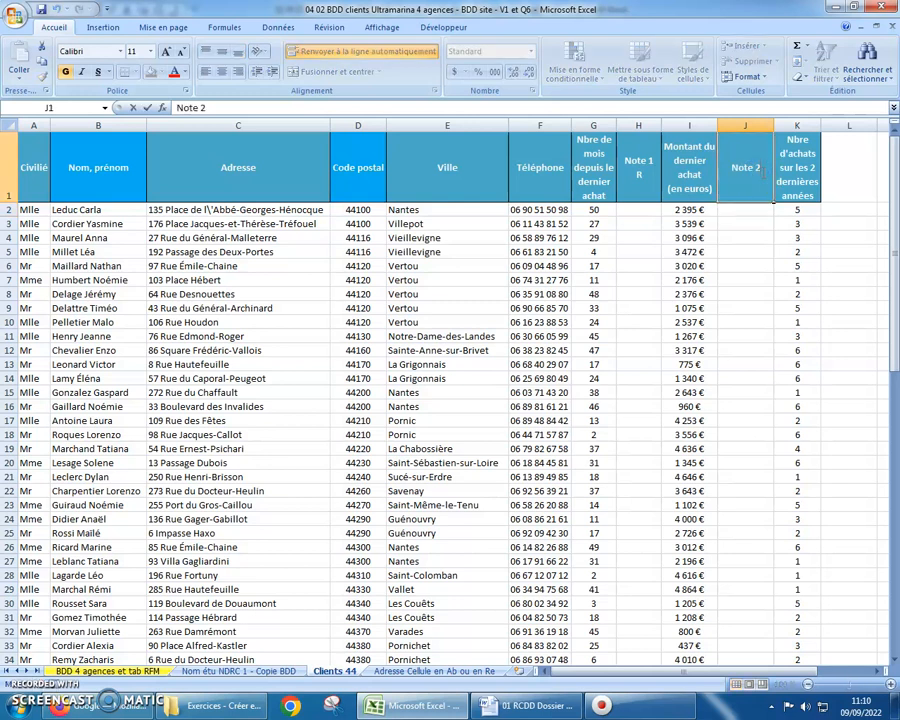
pyautogui.hotkey('alt', 'Return')
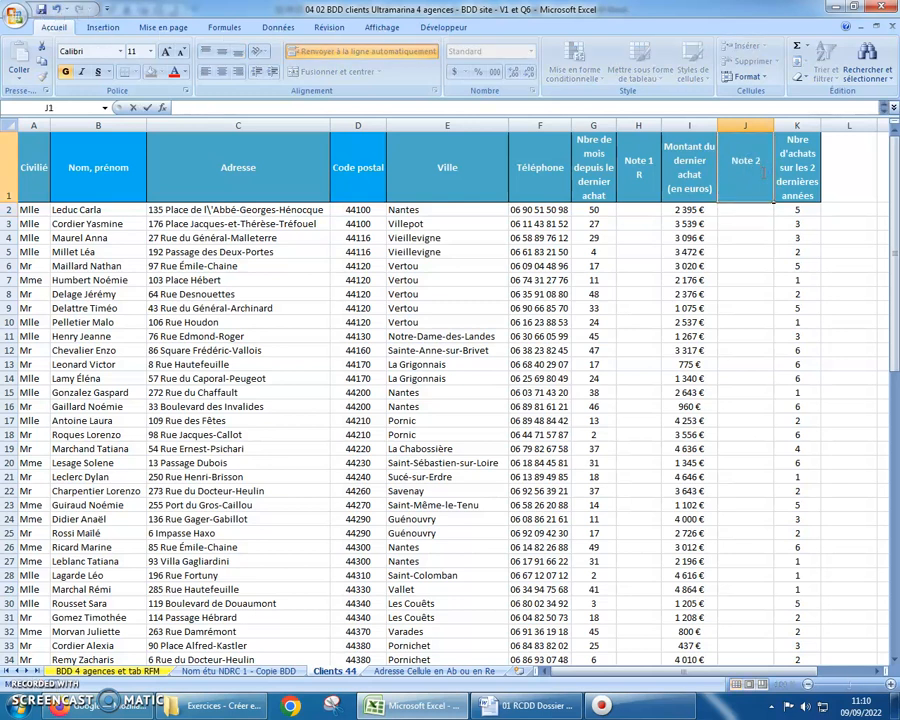
pyautogui.write('M')
# Insert a formatted column L after the number of purchases, with the two-line header "Note 3" / "F".
pyautogui.rightClick(846, 127)
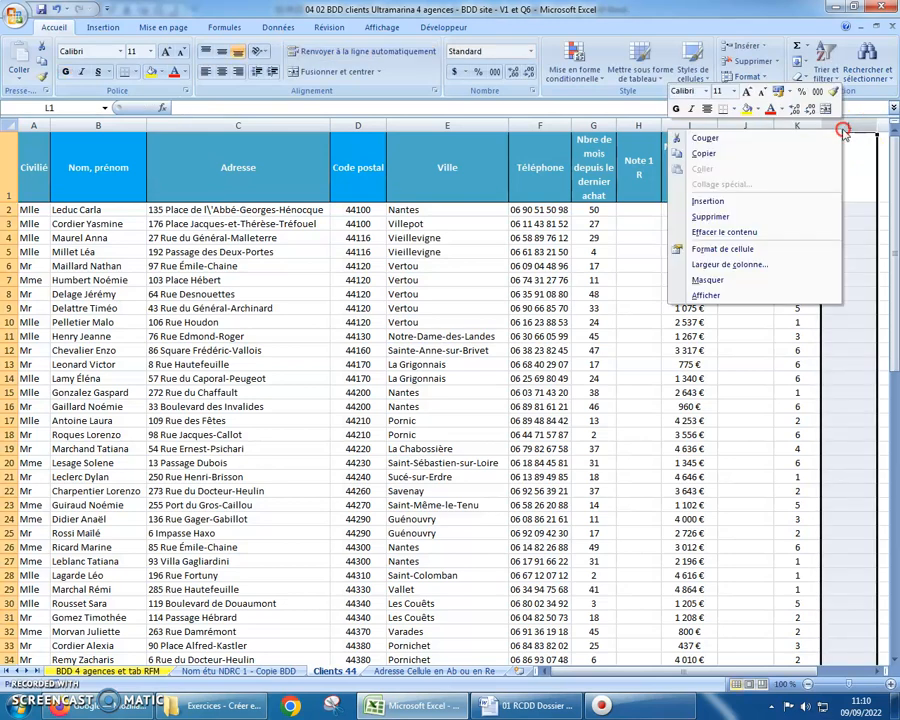
pyautogui.click(729, 200)
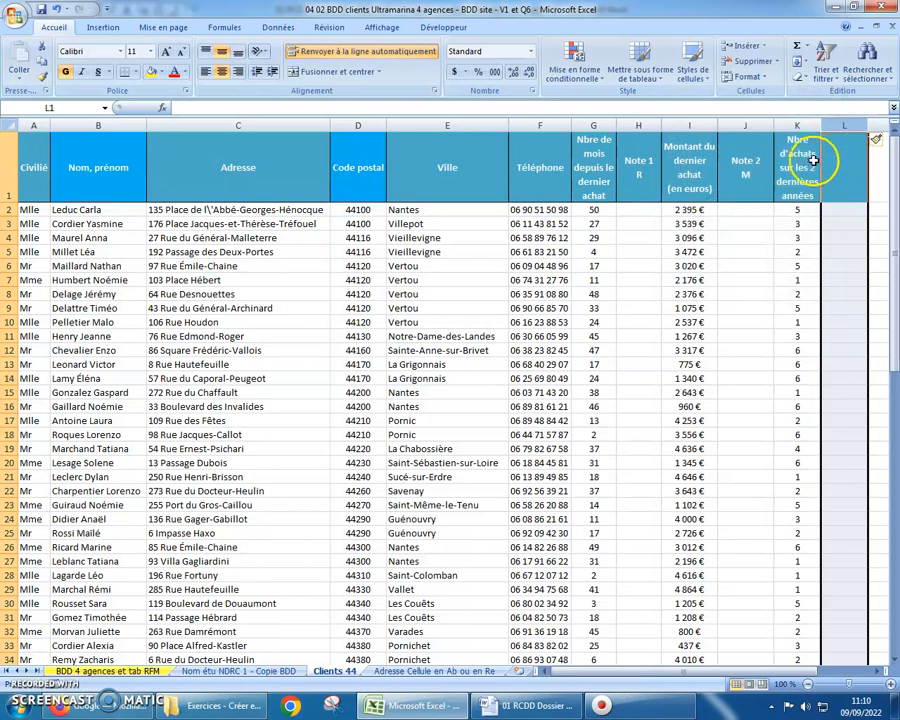
pyautogui.click(847, 161)
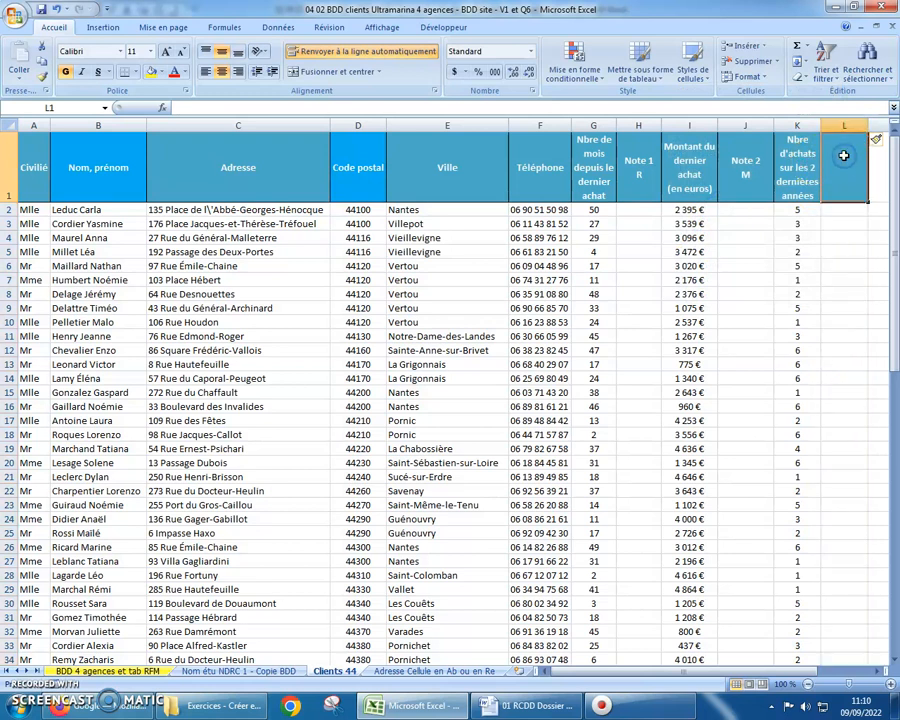
pyautogui.write('No')
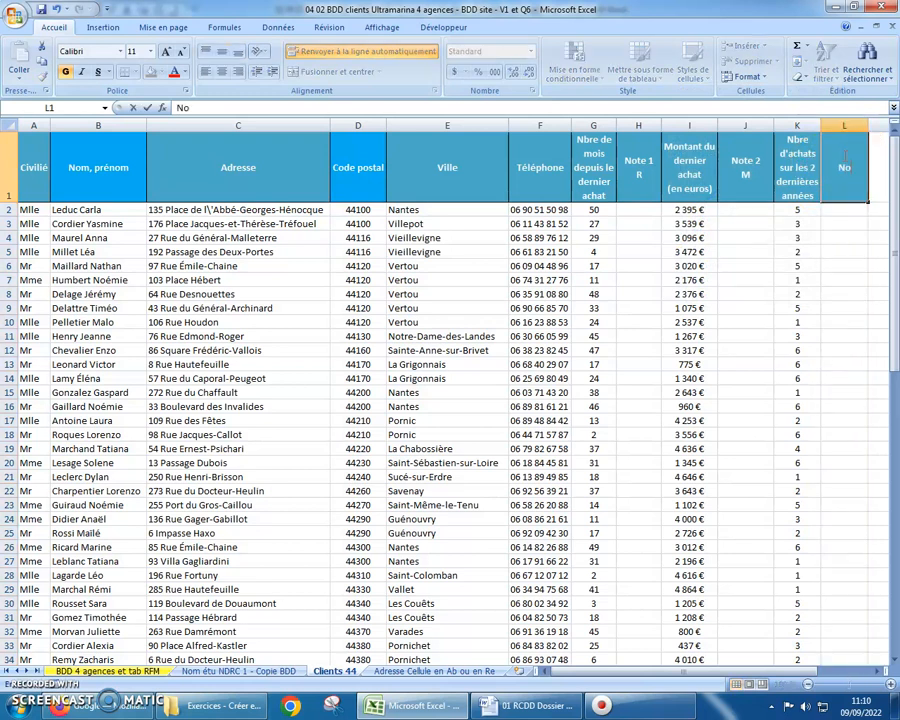
pyautogui.write('te 3')
pyautogui.hotkey('alt', 'Return')
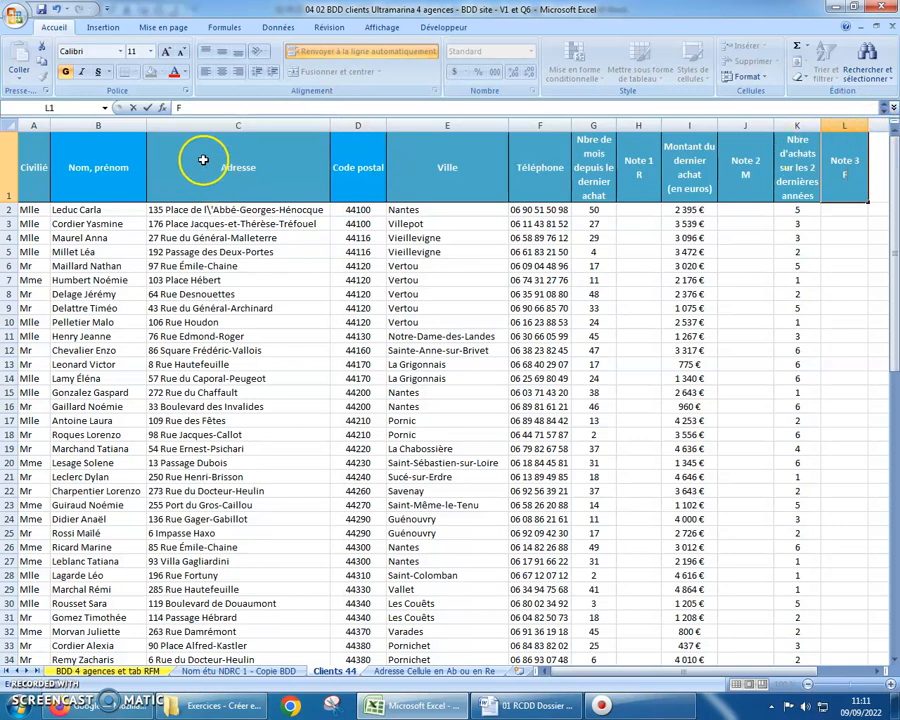
# Hide the Adresse and Téléphone columns.
pyautogui.click(216, 127)
pyautogui.rightClick(216, 128)
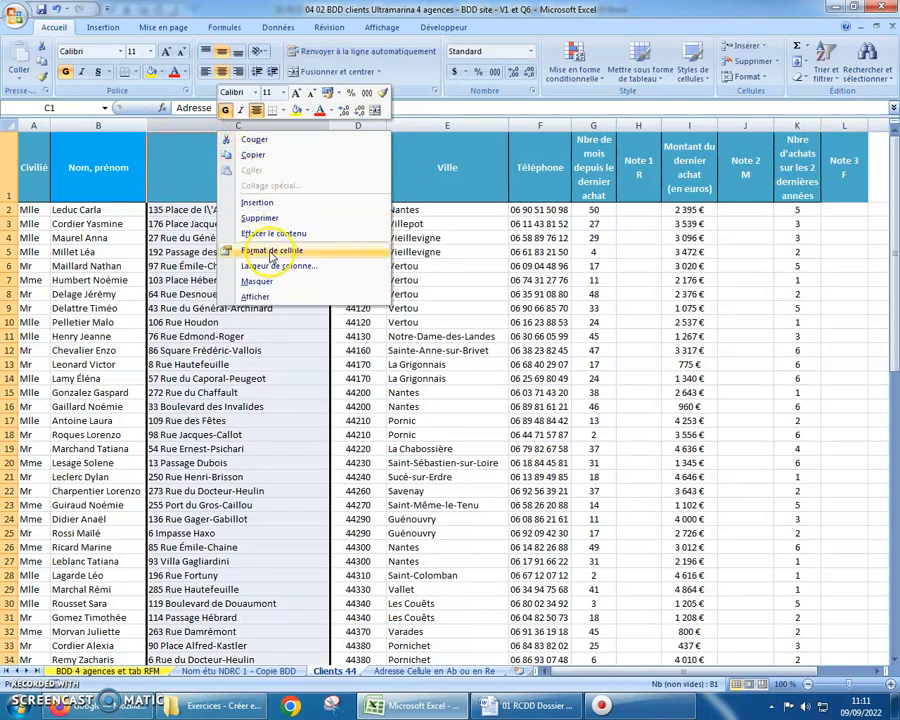
pyautogui.click(258, 281)
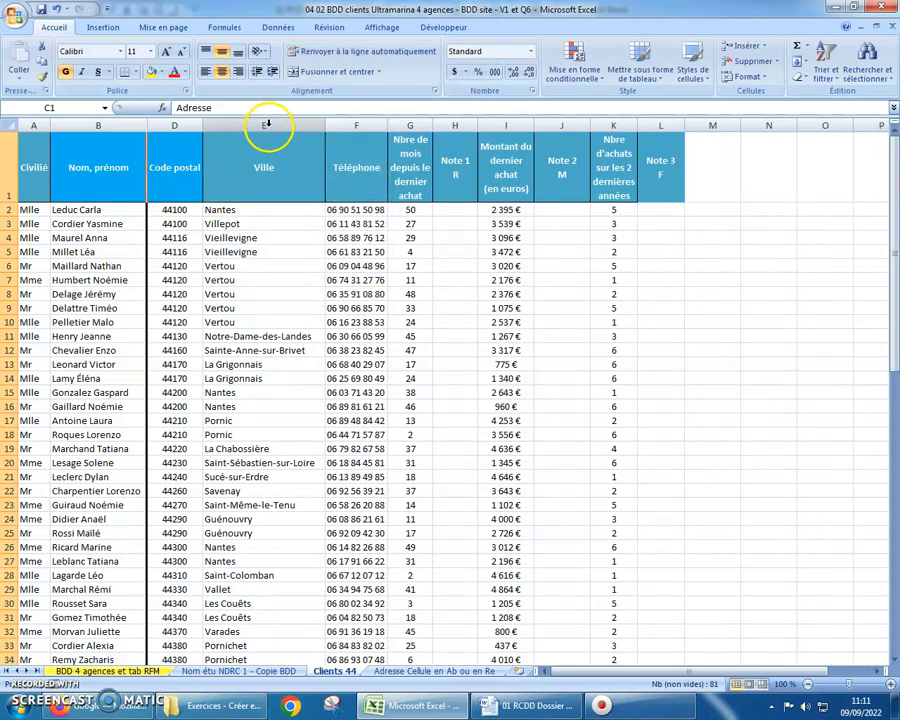
pyautogui.click(359, 127)
pyautogui.rightClick(362, 133)
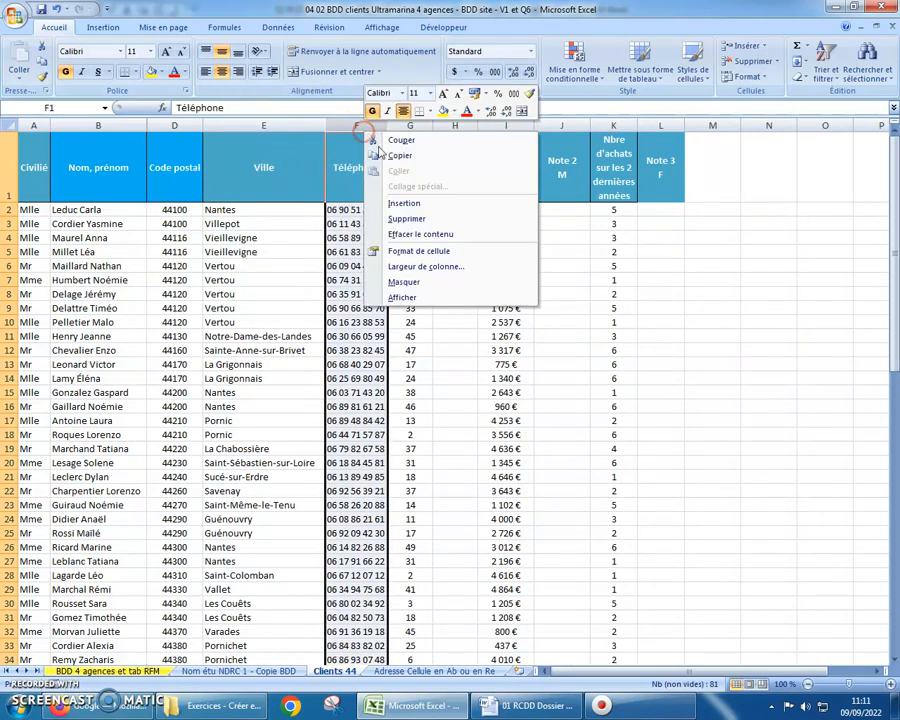
pyautogui.click(401, 283)
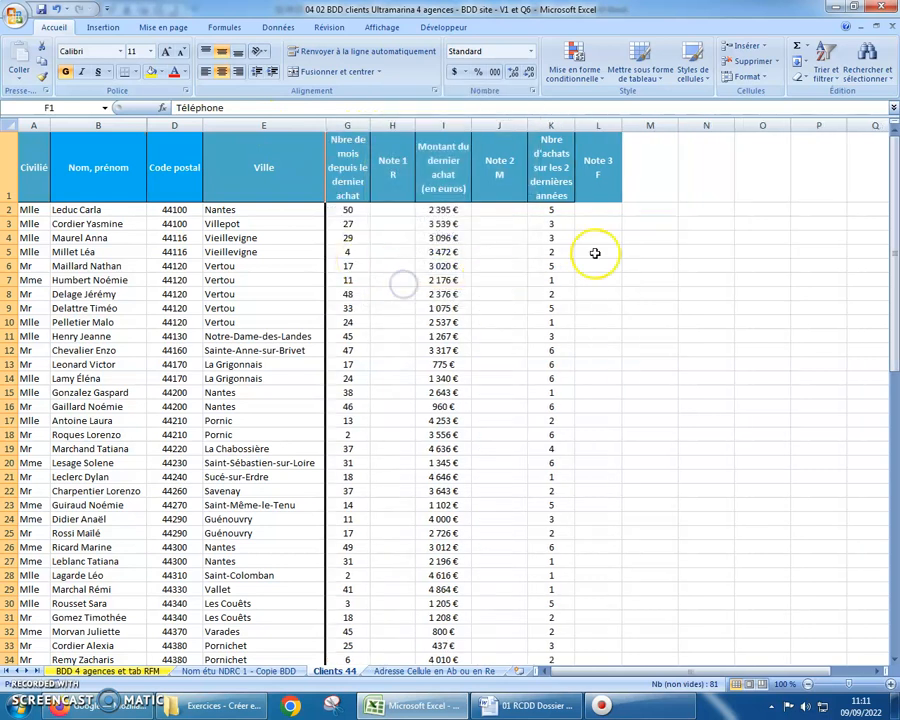
# Insert a column M after "Note 3 F" and give it the two-line header "Note" / "RFM".
pyautogui.rightClick(650, 127)
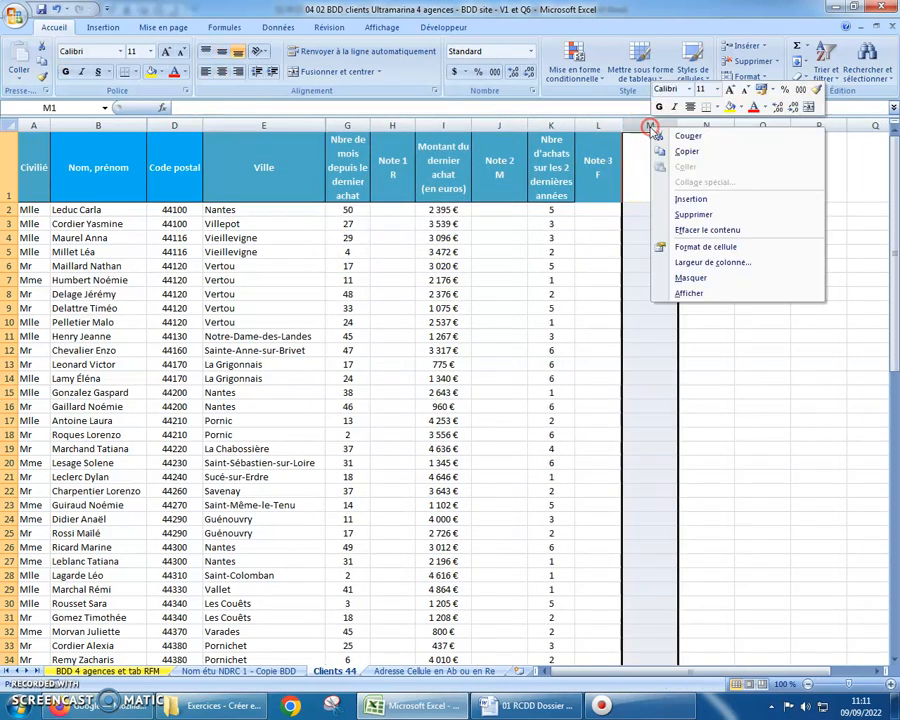
pyautogui.click(690, 198)
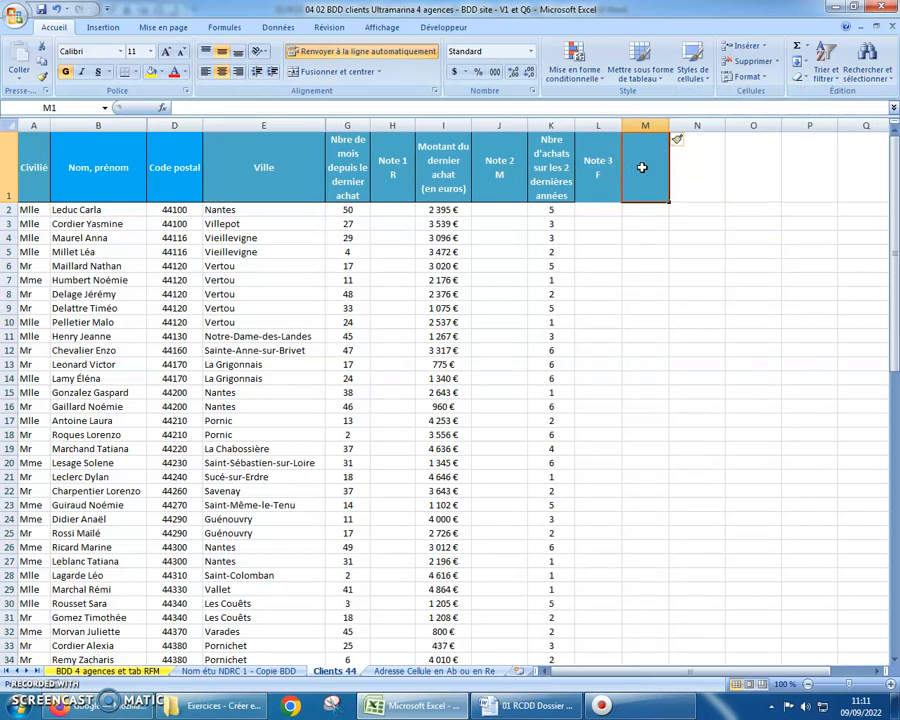
pyautogui.write('Note')
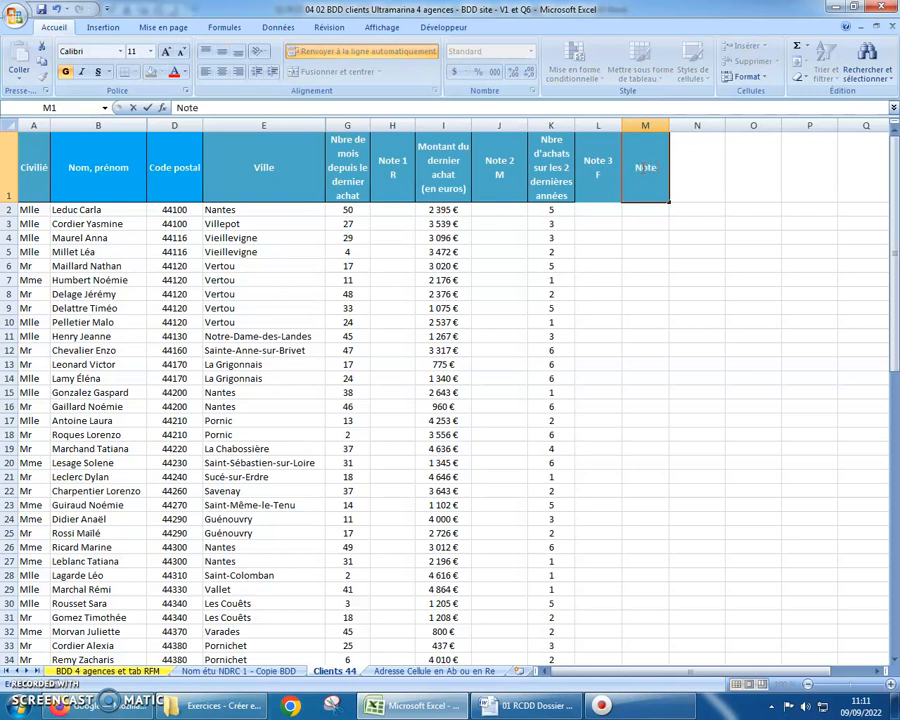
pyautogui.hotkey('alt', 'Return')
pyautogui.write('RFM')
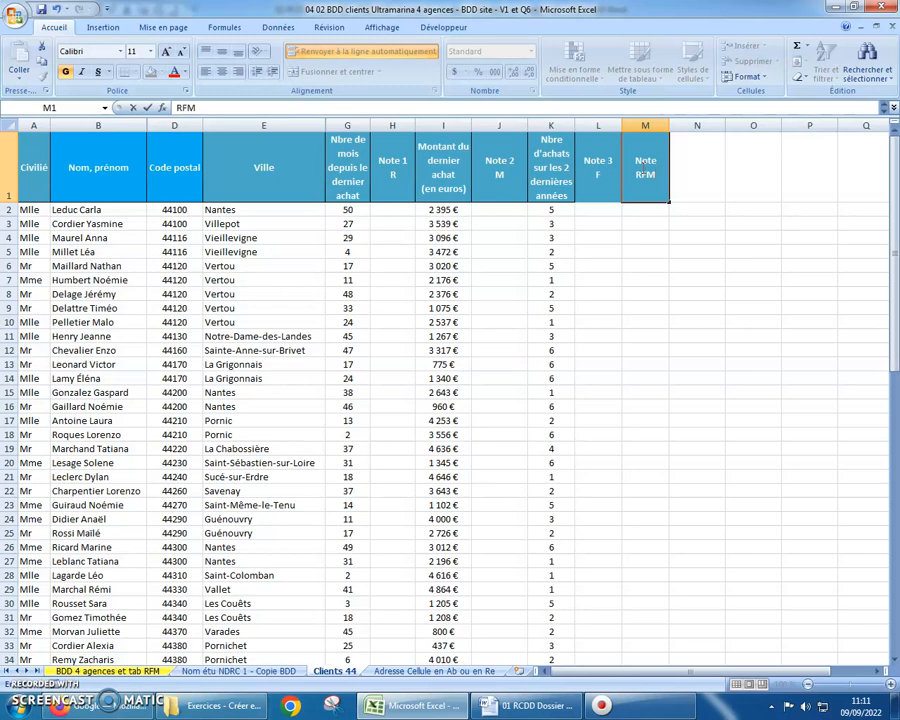
# Insert a column N after "Note RFM" and give it the two-line header "Type" / "Clients".
pyautogui.rightClick(696, 125)
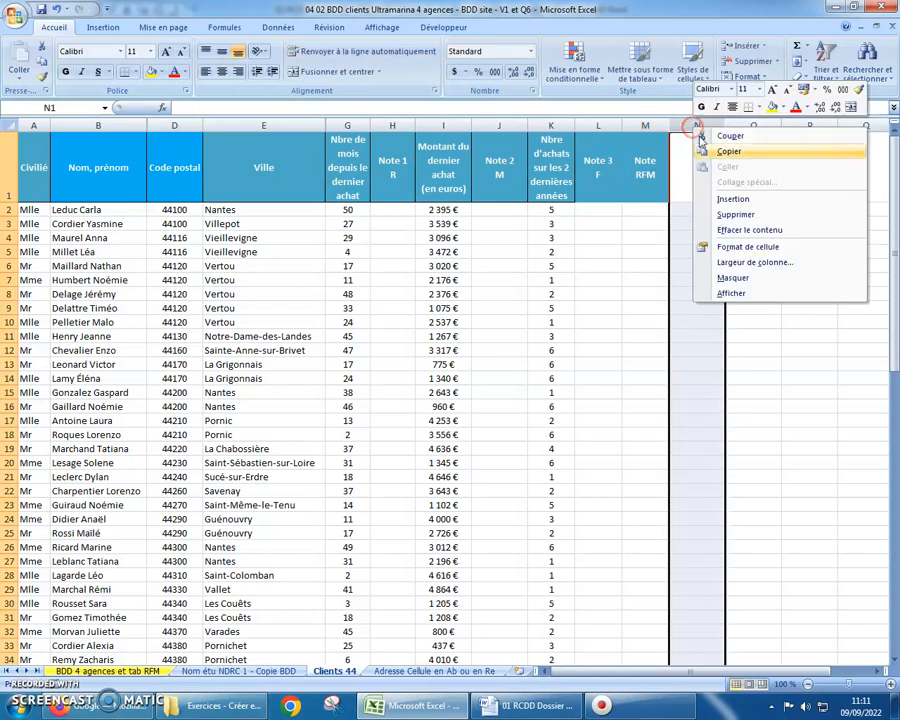
pyautogui.click(729, 199)
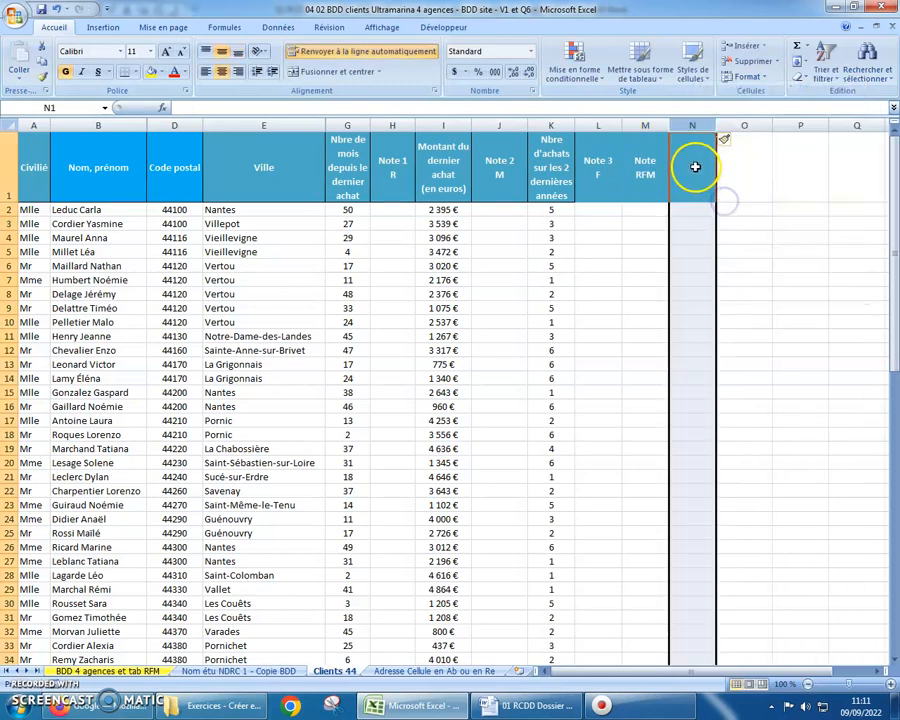
pyautogui.click(695, 167)
pyautogui.write('Type')
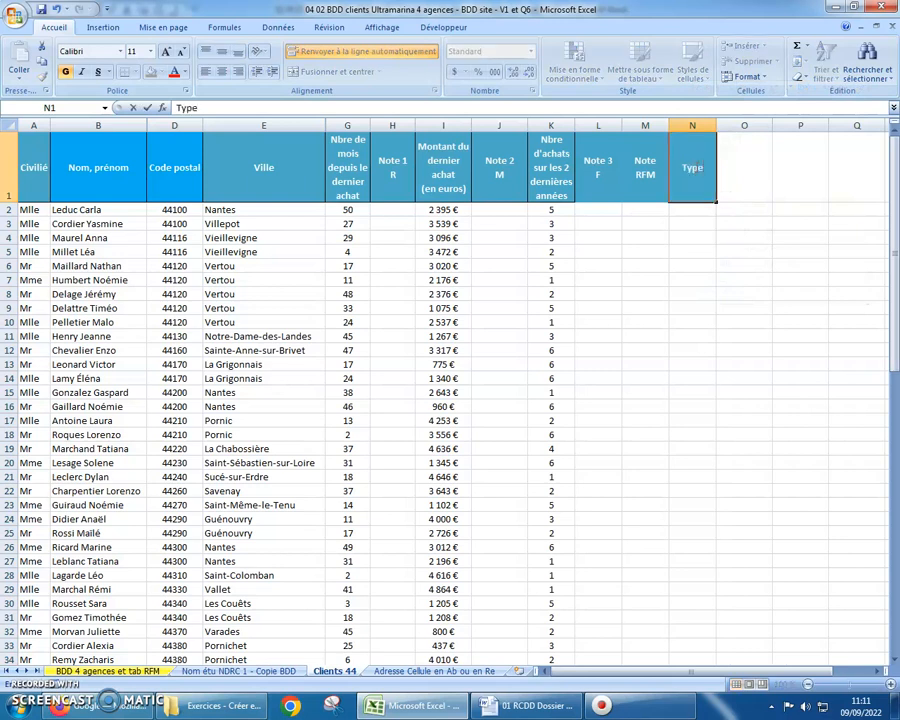
pyautogui.write(' de c')
pyautogui.press('BackSpace')
pyautogui.press('BackSpace')
pyautogui.press('BackSpace')
pyautogui.press('BackSpace')
pyautogui.press('BackSpace')
pyautogui.hotkey('alt', 'Return')
pyautogui.write('Cleints')
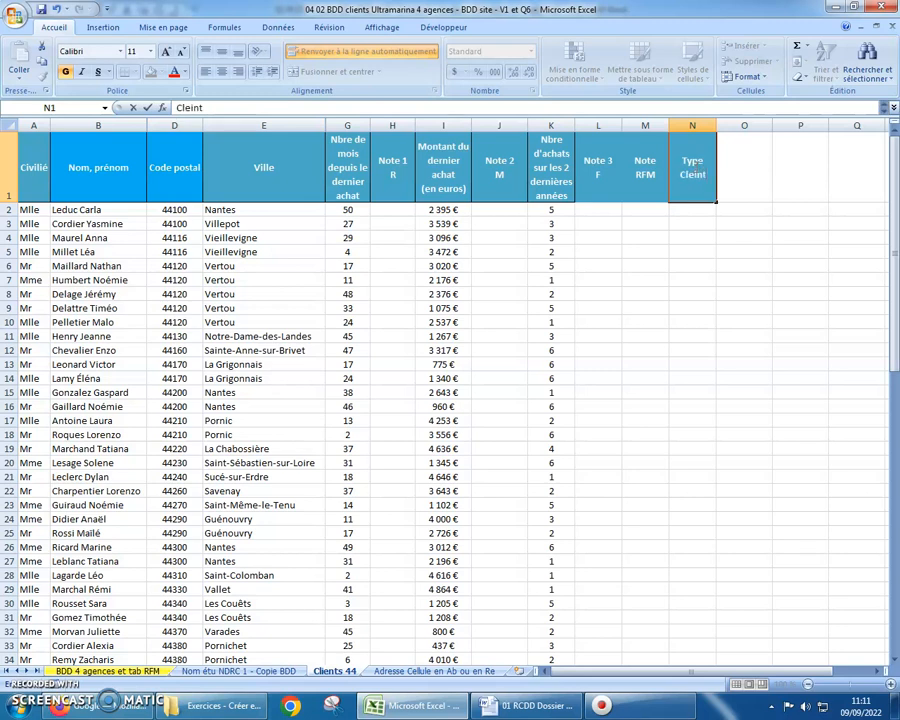
pyautogui.click(701, 150)
pyautogui.press('BackSpace')
pyautogui.press('BackSpace')
pyautogui.write('ie')
# Insert a column O after "Type Clients" and give it the two-line header "Indicateur" / "incohérence".
pyautogui.click(744, 127)
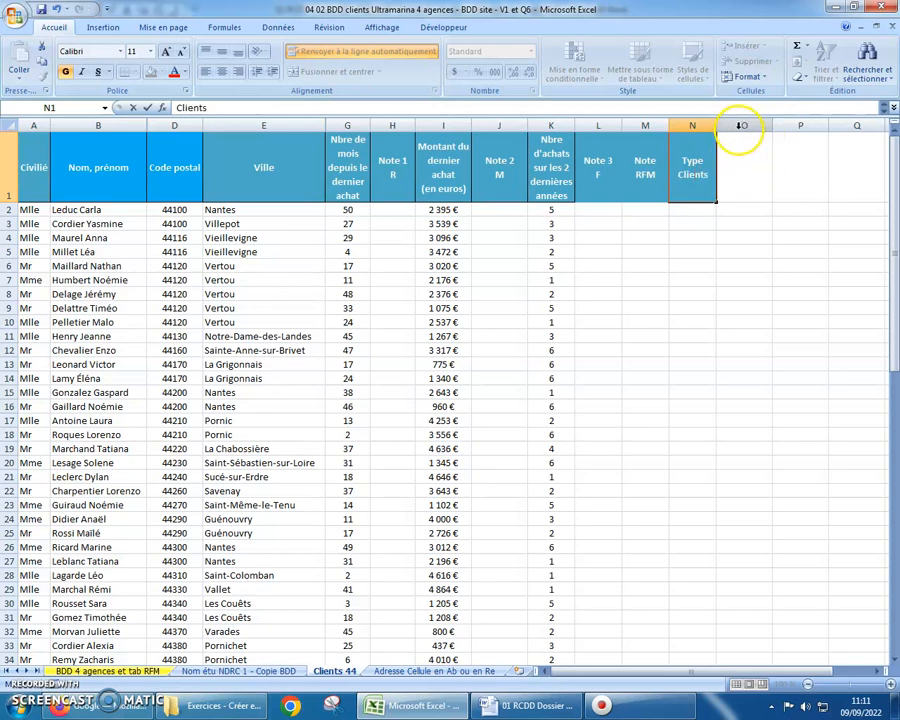
pyautogui.rightClick(743, 128)
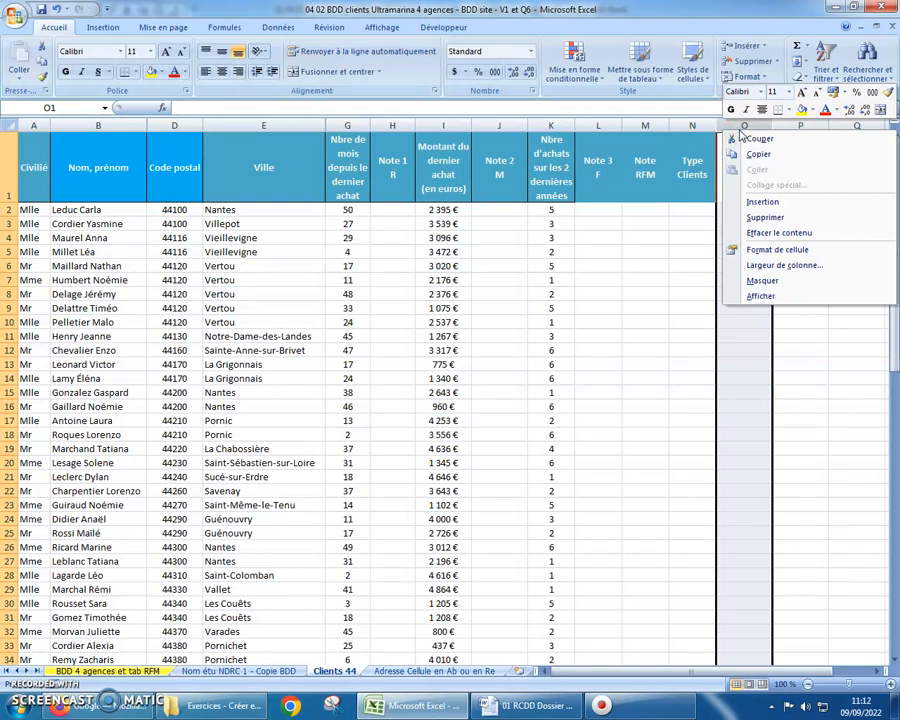
pyautogui.moveTo(525, 705)
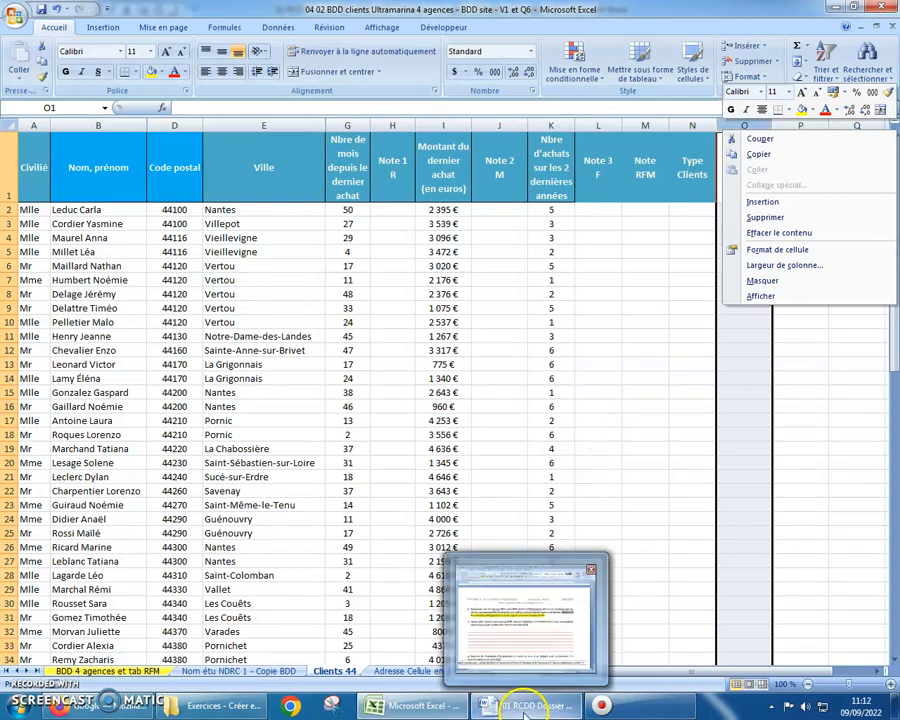
pyautogui.click(762, 202)
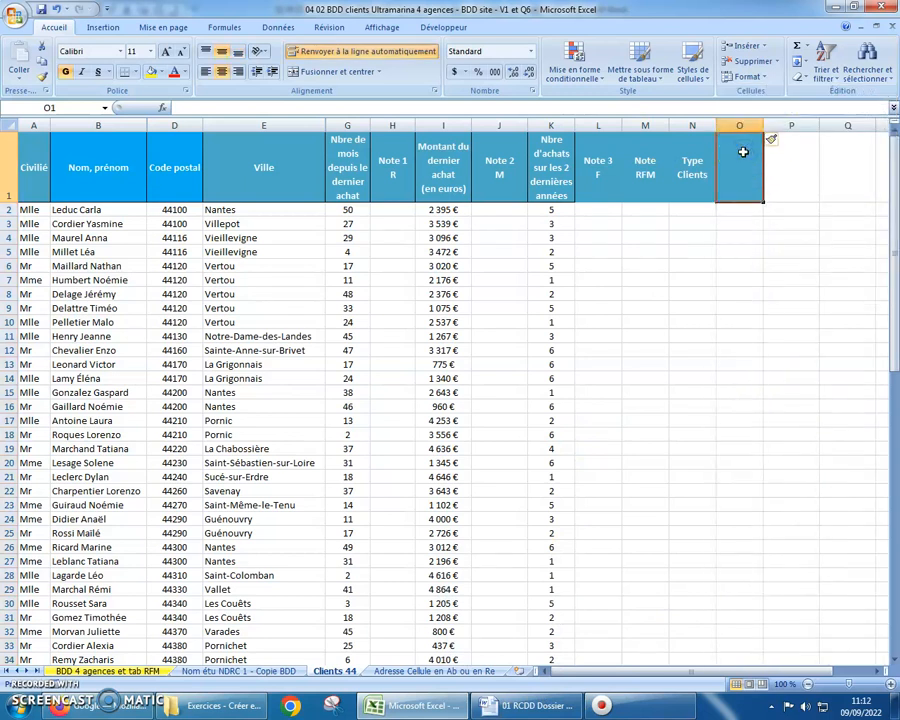
pyautogui.write('Indicateur')
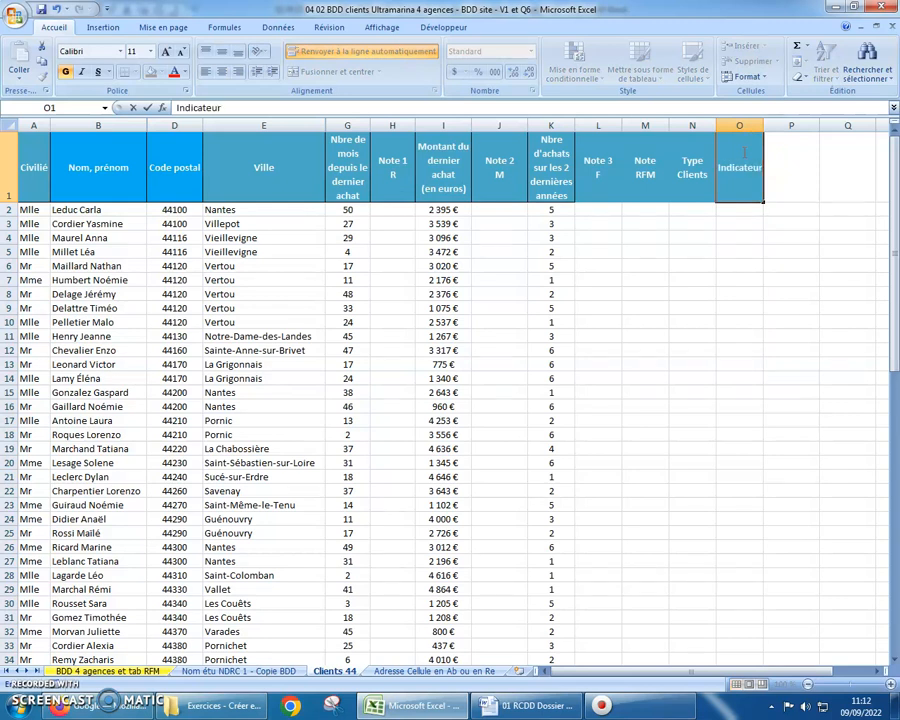
pyautogui.hotkey('alt', 'Return')
pyautogui.write('incohée')
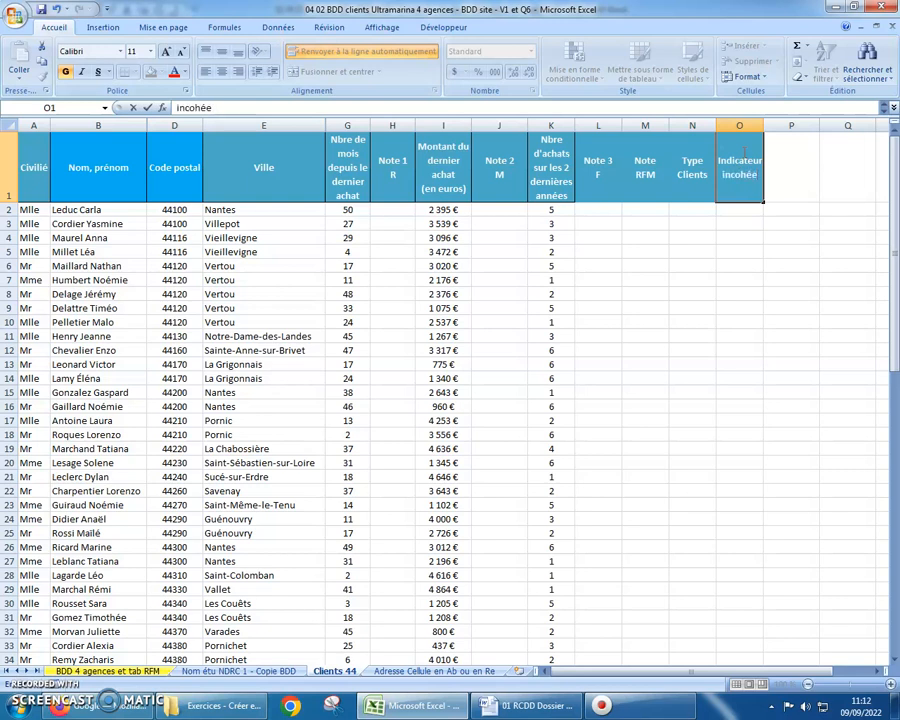
pyautogui.press('BackSpace')
pyautogui.write('renc')
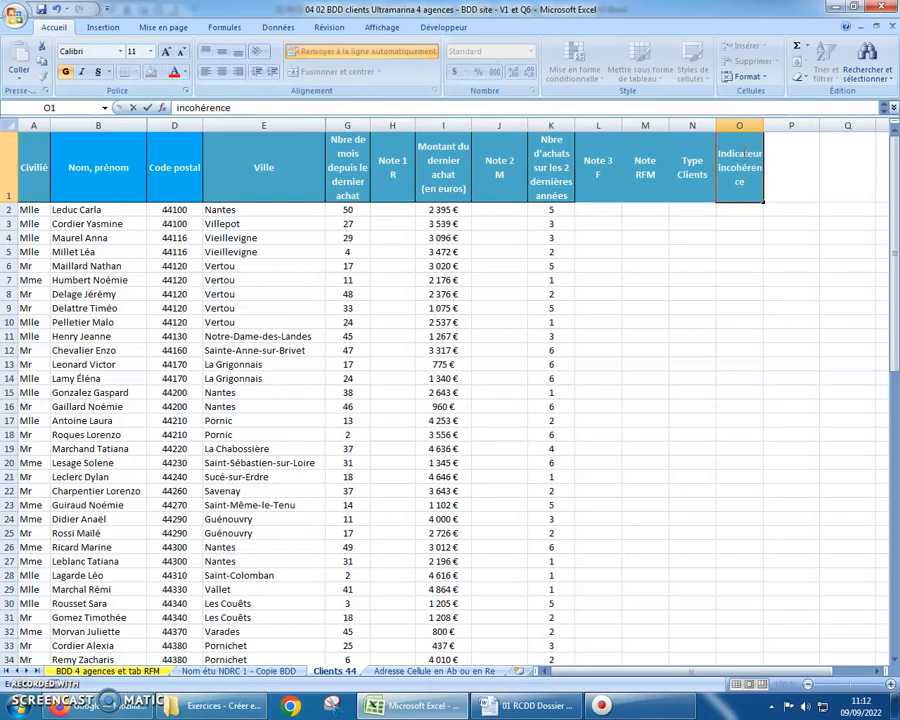
# Widen column O so that each word of the "Indicateur incohérence" header fits on its own line.
pyautogui.click(759, 125)
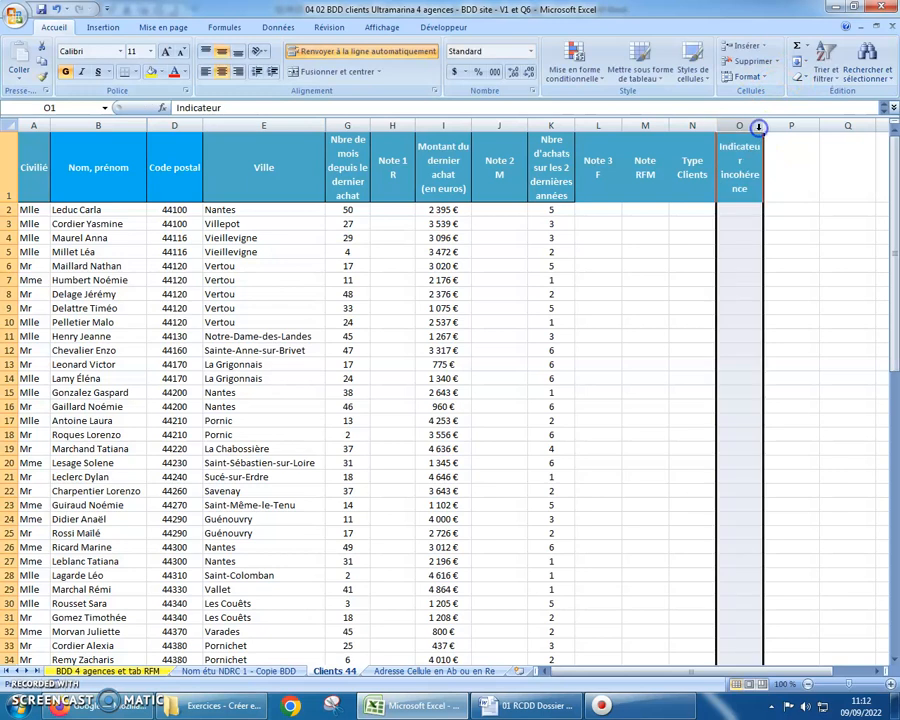
pyautogui.moveTo(762, 125); pyautogui.dragTo(773, 125)
pyautogui.doubleClick(768, 171)
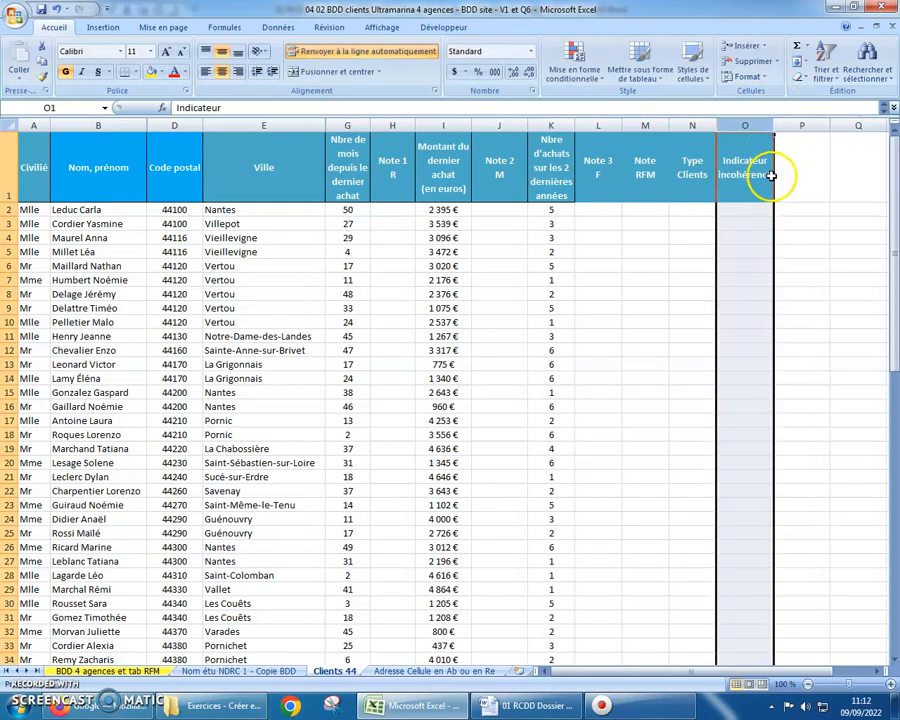
pyautogui.doubleClick(771, 175)
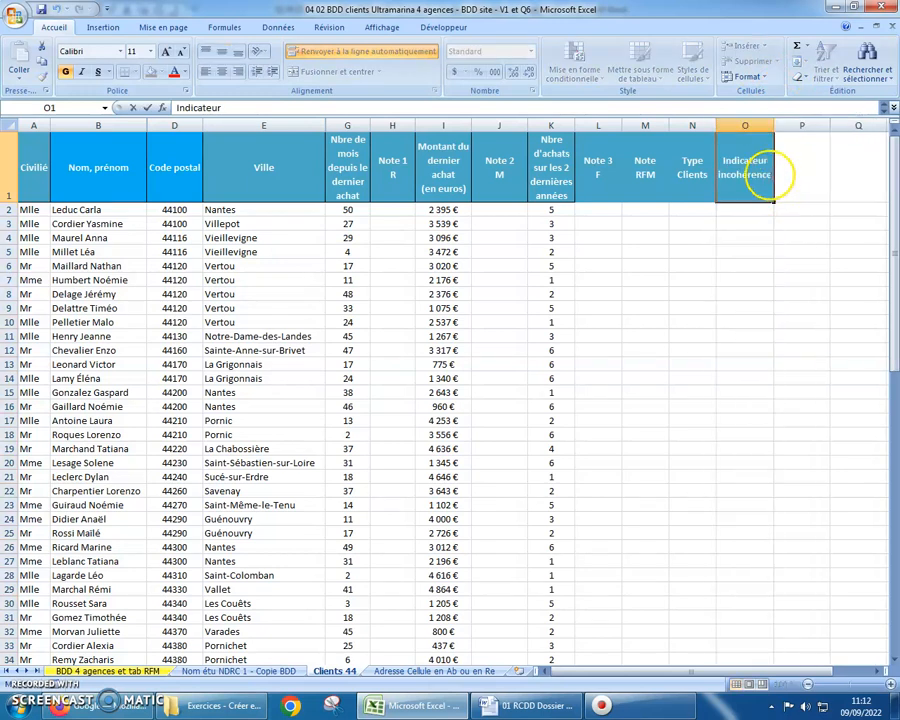
pyautogui.hotkey('alt', 'Return')
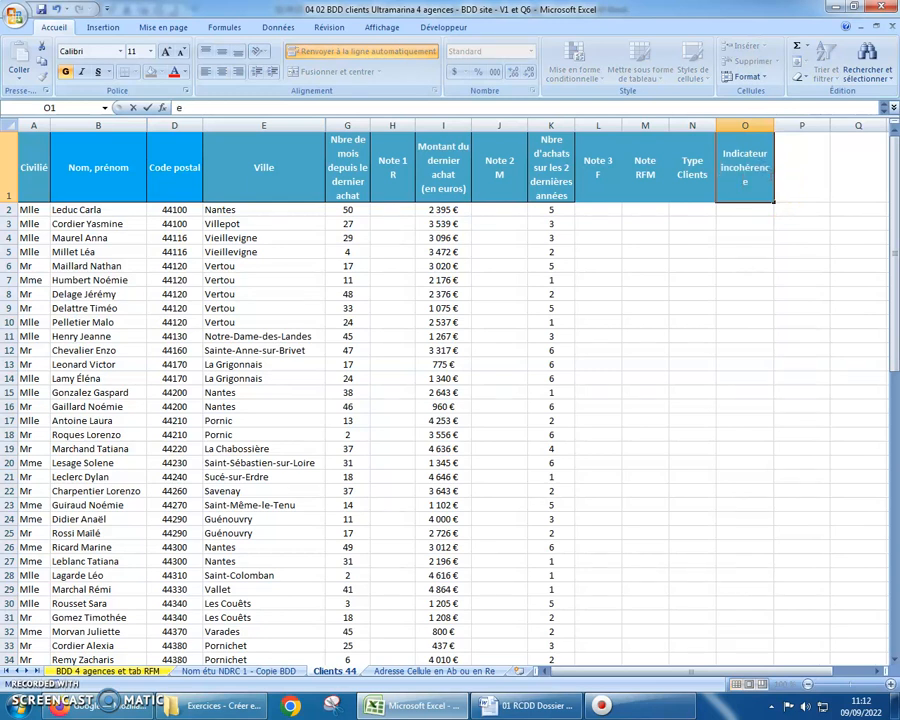
pyautogui.press('BackSpace')
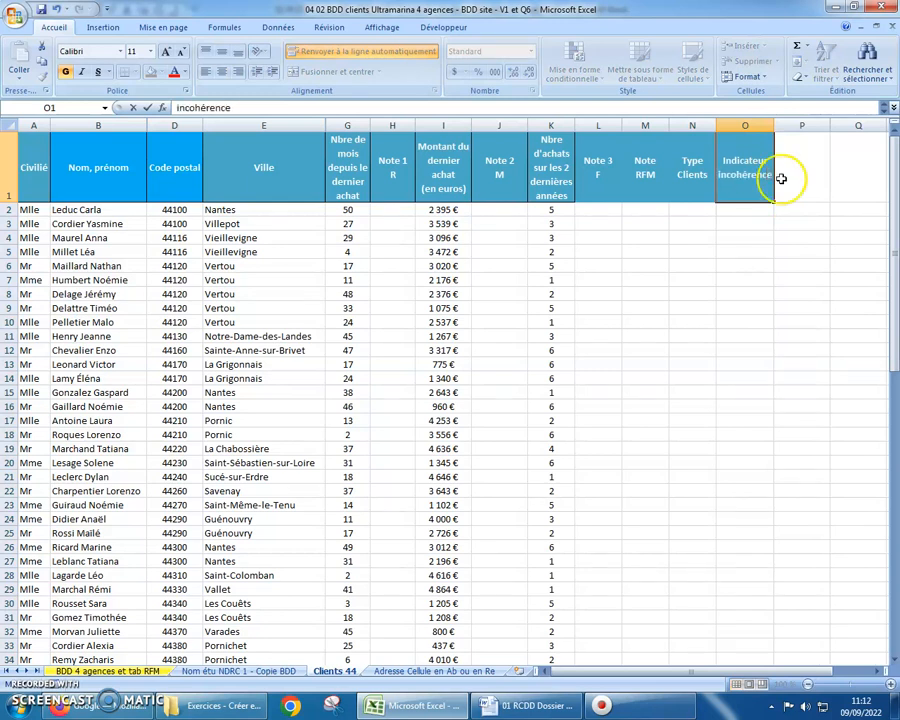
pyautogui.click(772, 126)
pyautogui.click(761, 155)
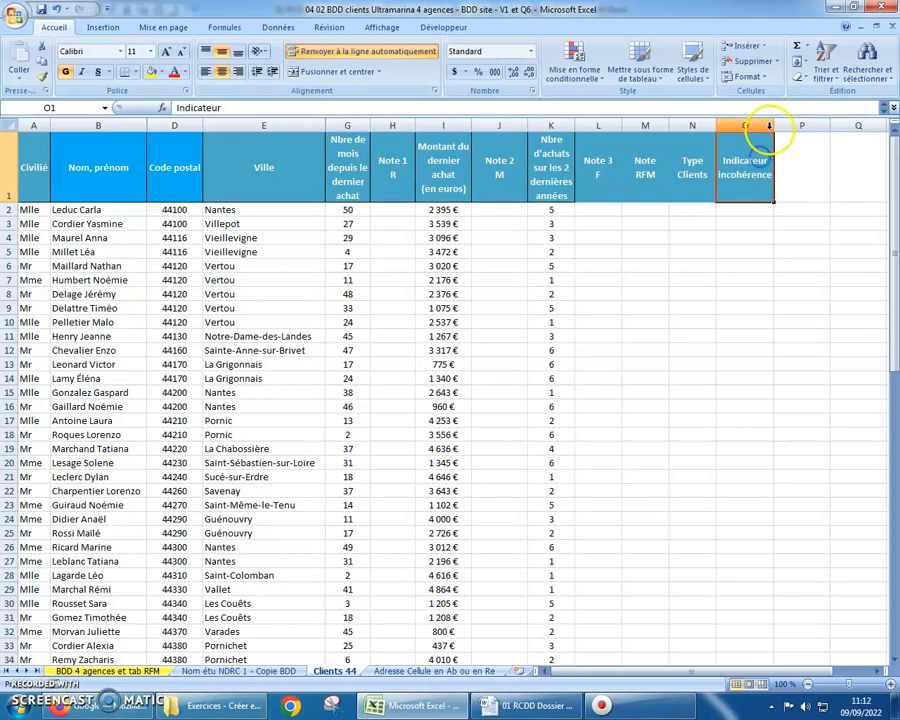
pyautogui.moveTo(771, 126); pyautogui.dragTo(790, 126)
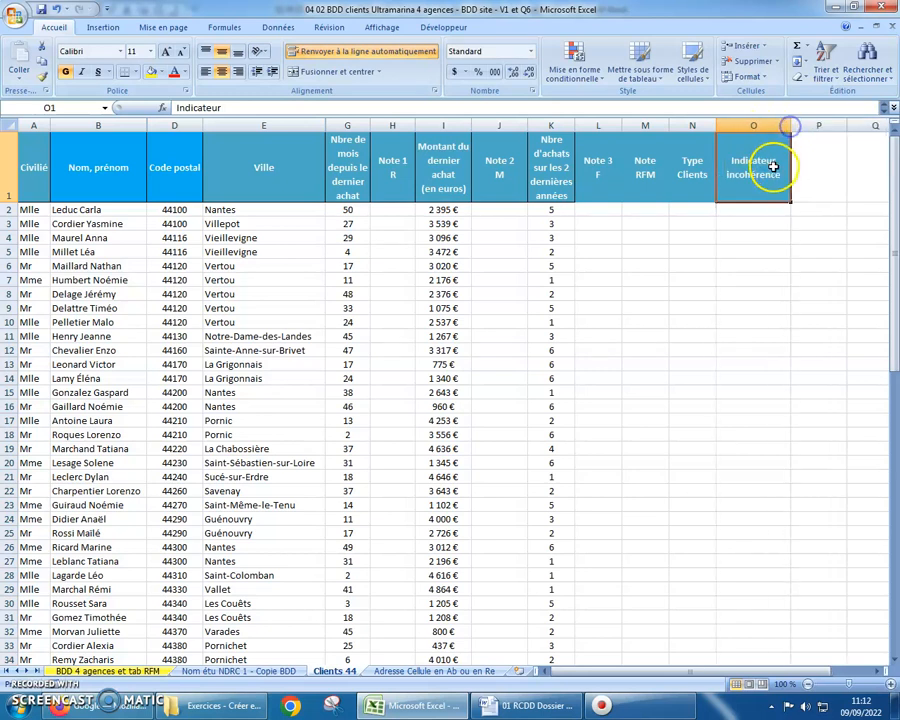
# Add a third line "entre F et R" to the header in O1.
pyautogui.press('F2')
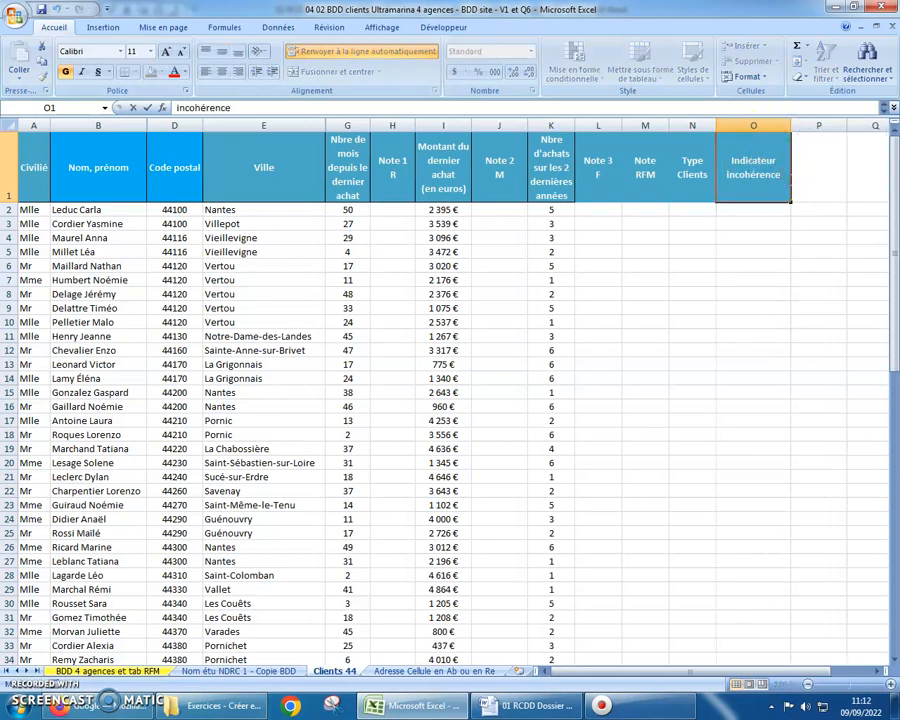
pyautogui.hotkey('alt', 'Return')
pyautogui.write('entre')
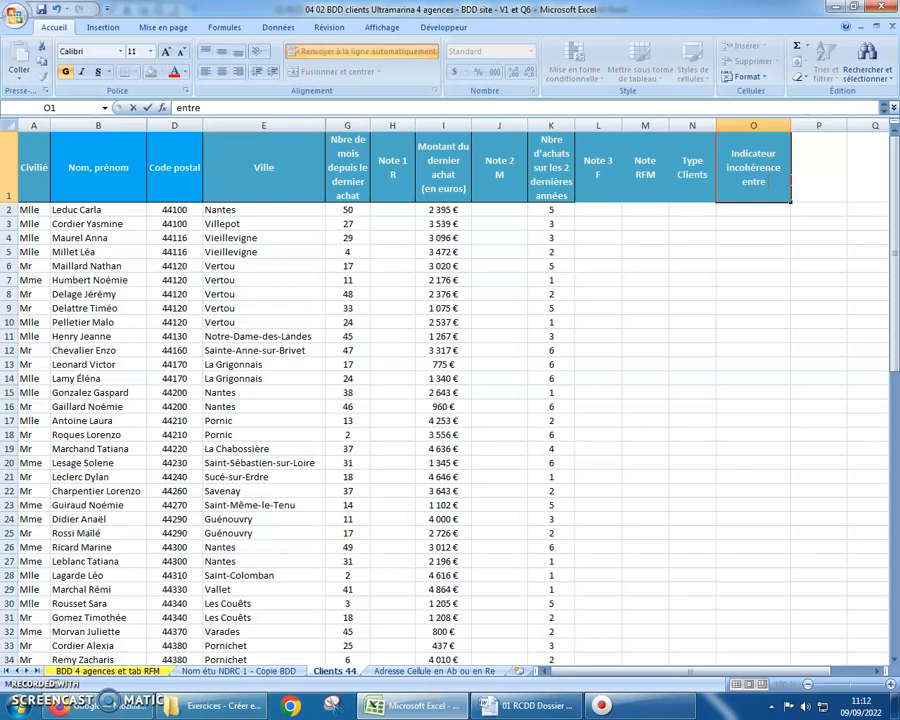
pyautogui.write('F et')
pyautogui.press('BackSpace')
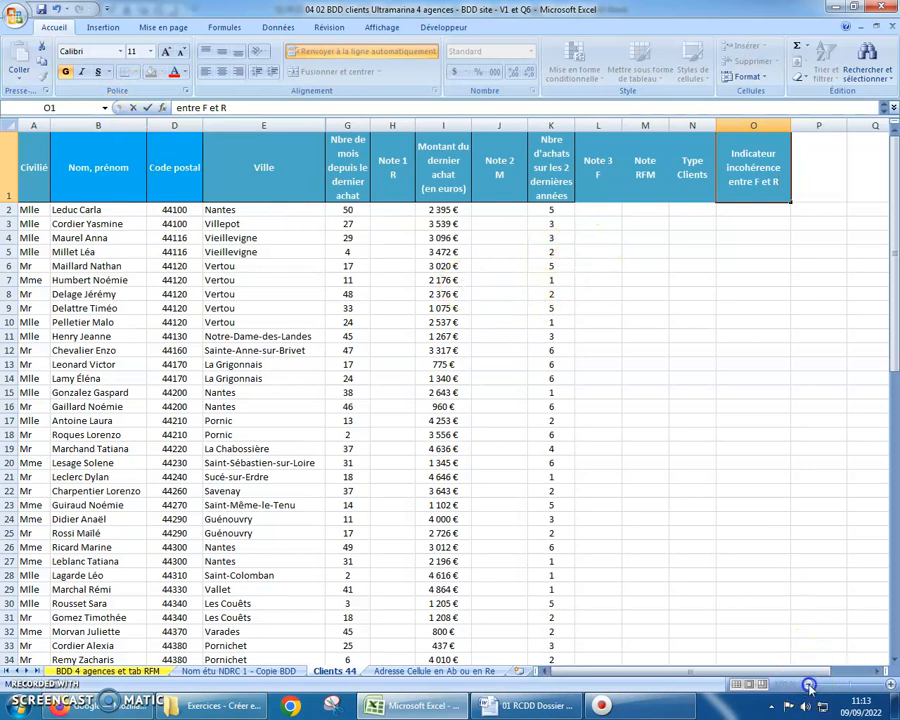
pyautogui.click(753, 519)
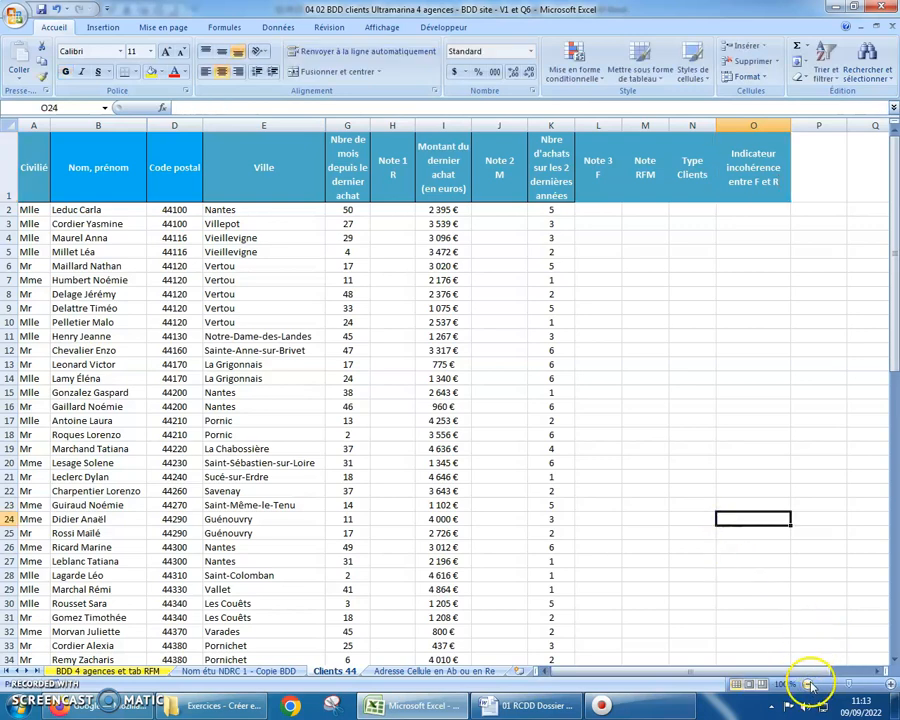
# Copy the whole block of RFM scoring tables, starting at I2, from the "BDD 4 agences et tab RFM" sheet.
pyautogui.click(808, 685)
pyautogui.click(808, 685)
pyautogui.click(808, 685)
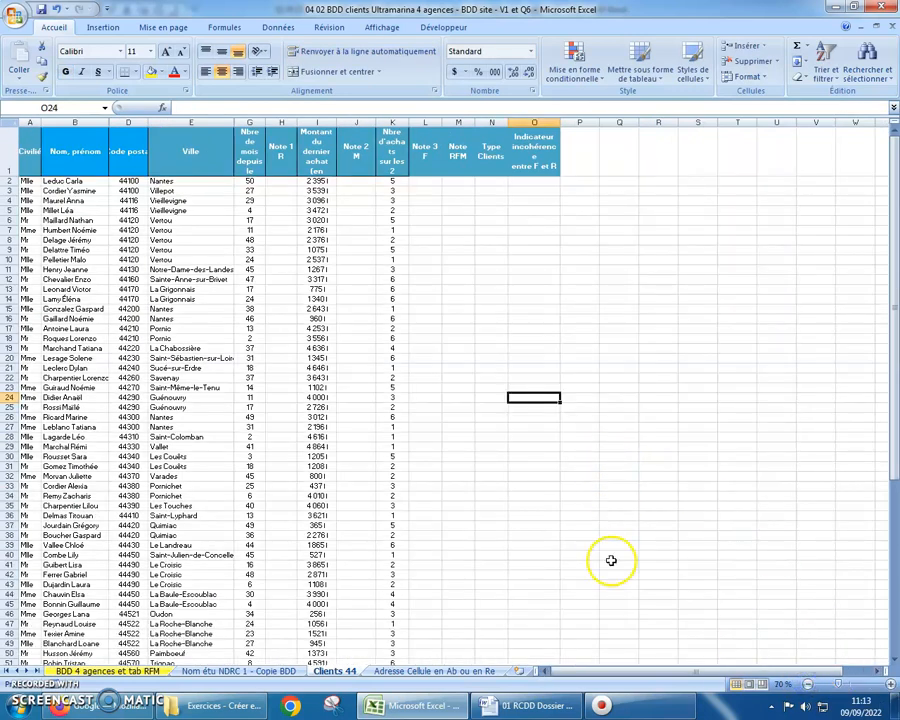
pyautogui.click(80, 671)
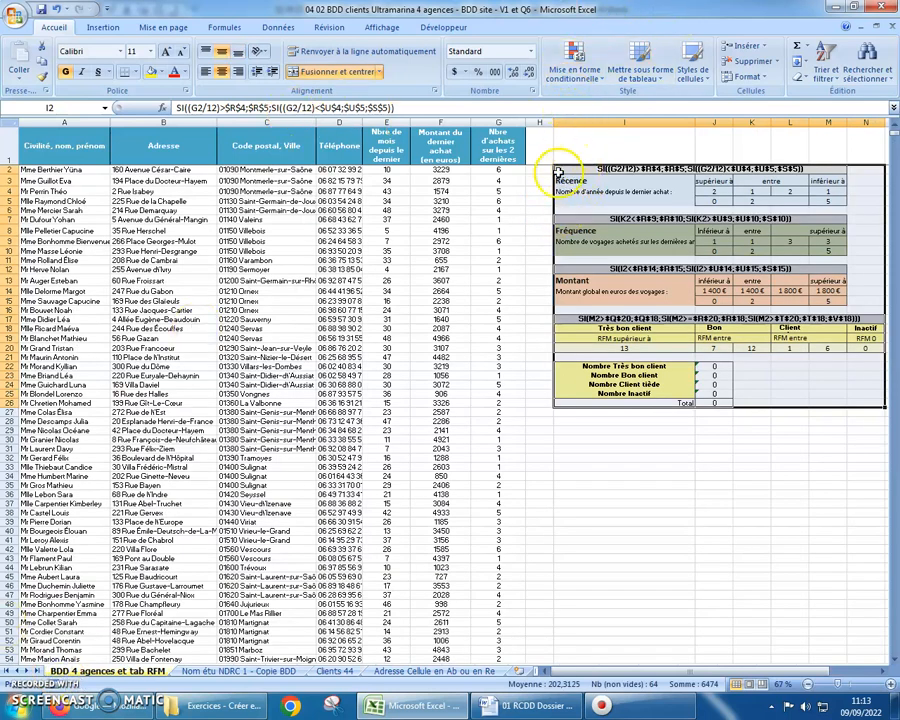
pyautogui.moveTo(572, 170); pyautogui.dragTo(632, 403)
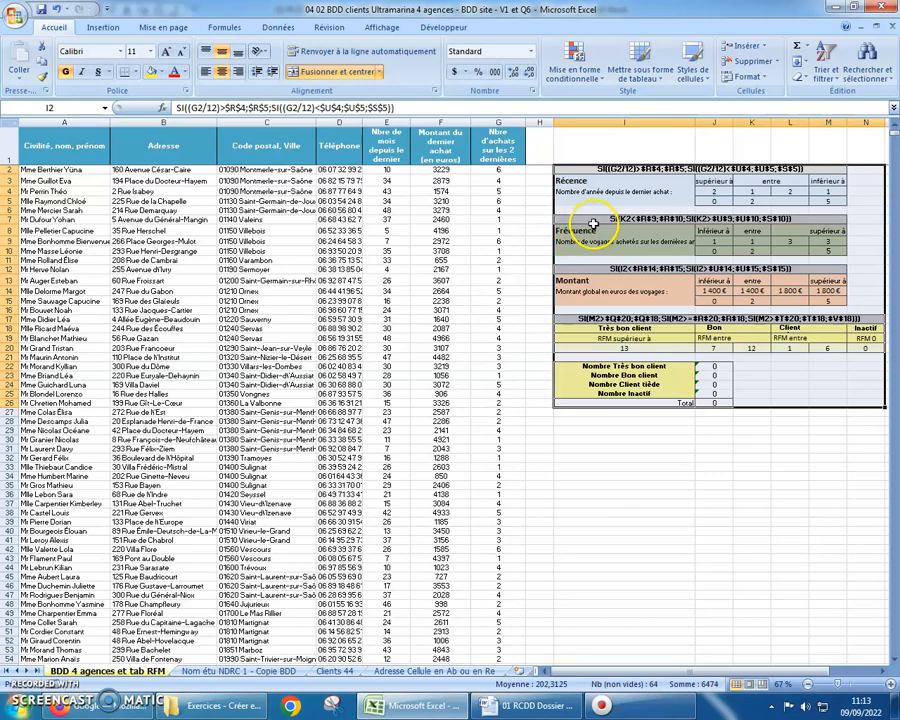
pyautogui.click(42, 62)
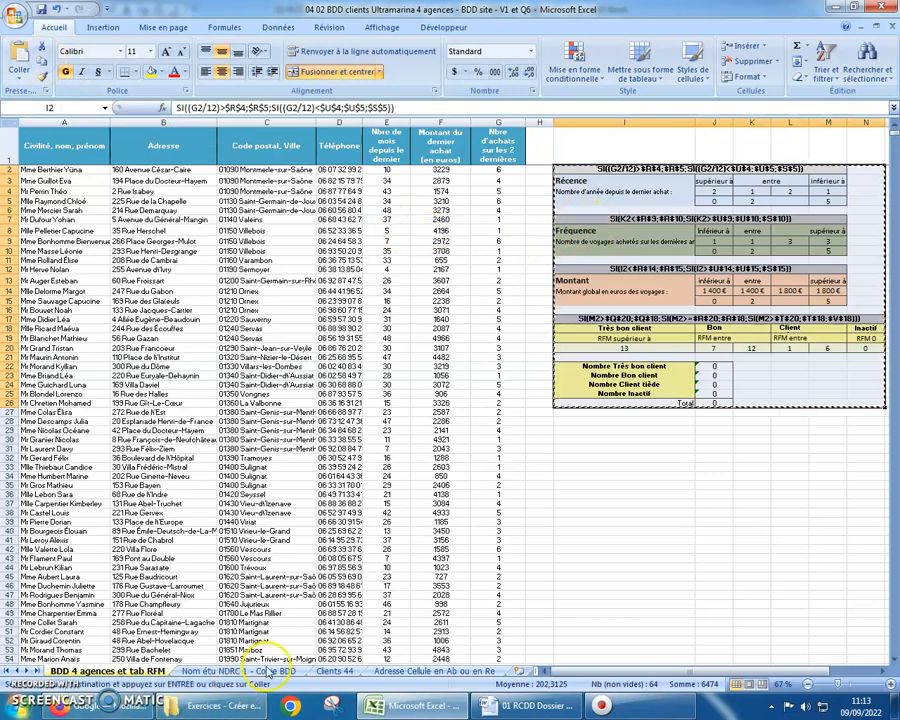
# Paste the RFM tables at Q2 of the Clients 44 sheet, narrowing column P and widening column Q.
pyautogui.click(330, 672)
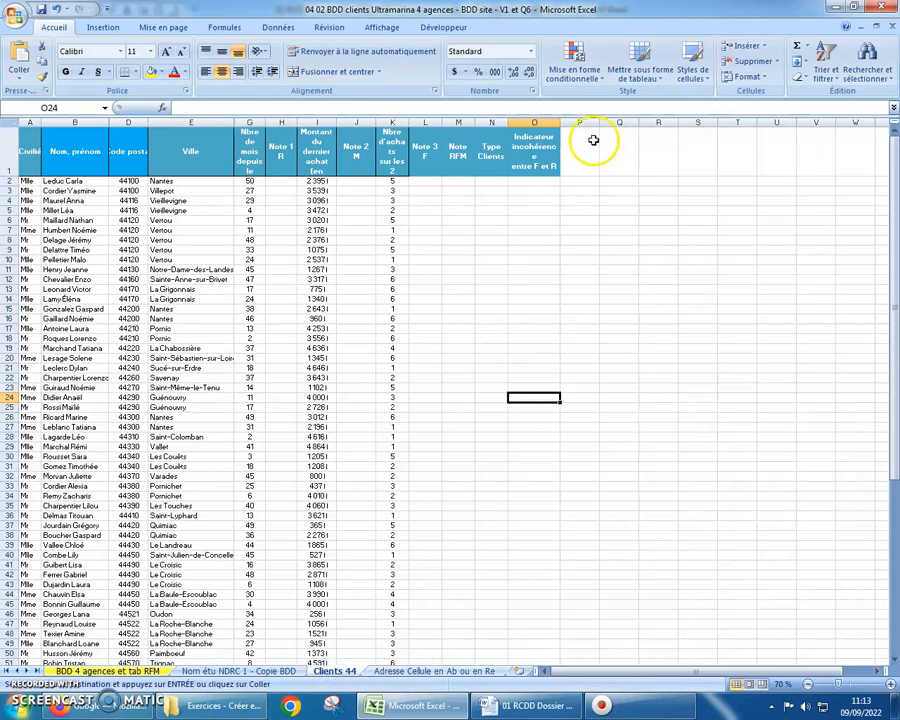
pyautogui.click(615, 182)
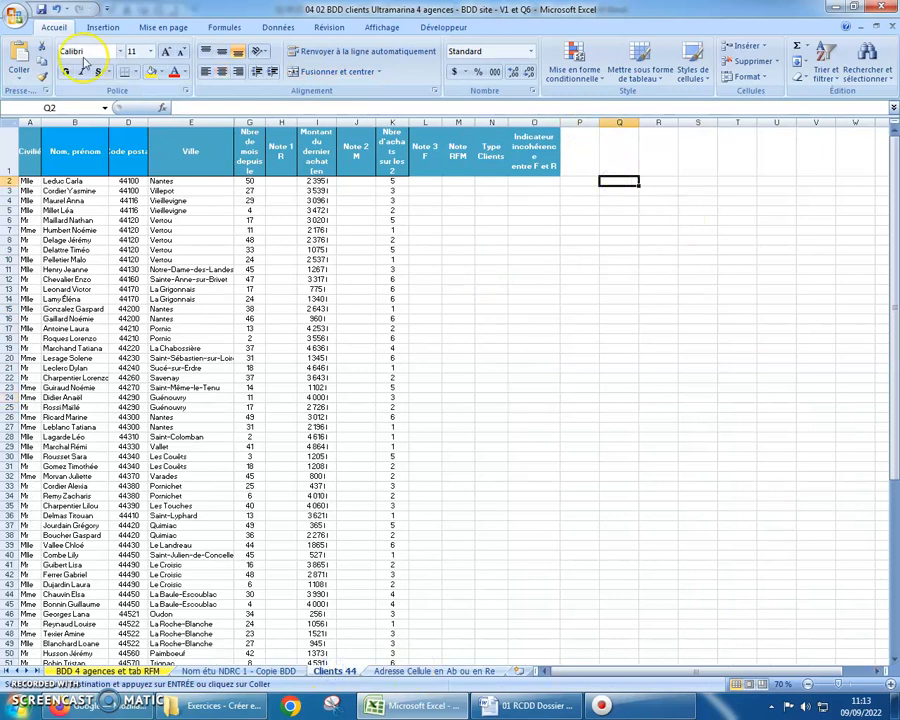
pyautogui.click(18, 55)
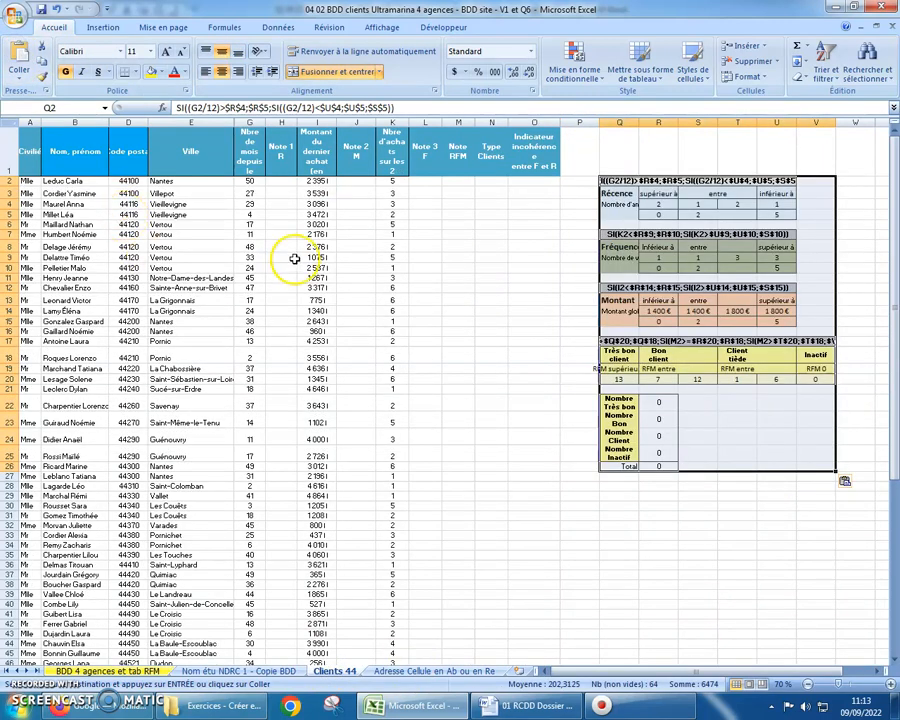
pyautogui.moveTo(595, 122); pyautogui.dragTo(673, 122)
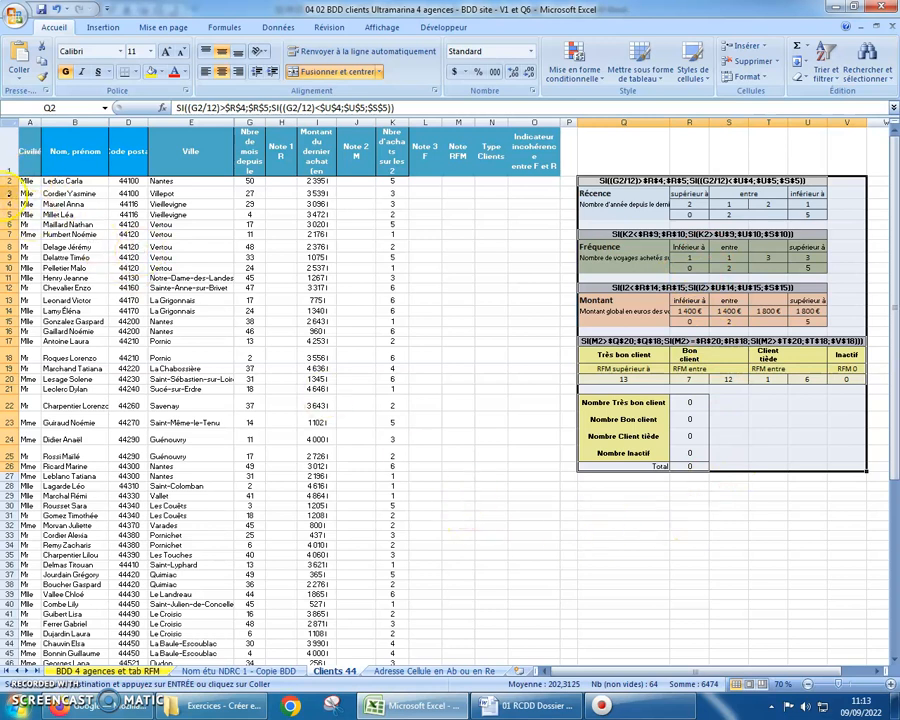
# Sort the client list from A to Z by the "Nom, prénom" column.
pyautogui.click(76, 150)
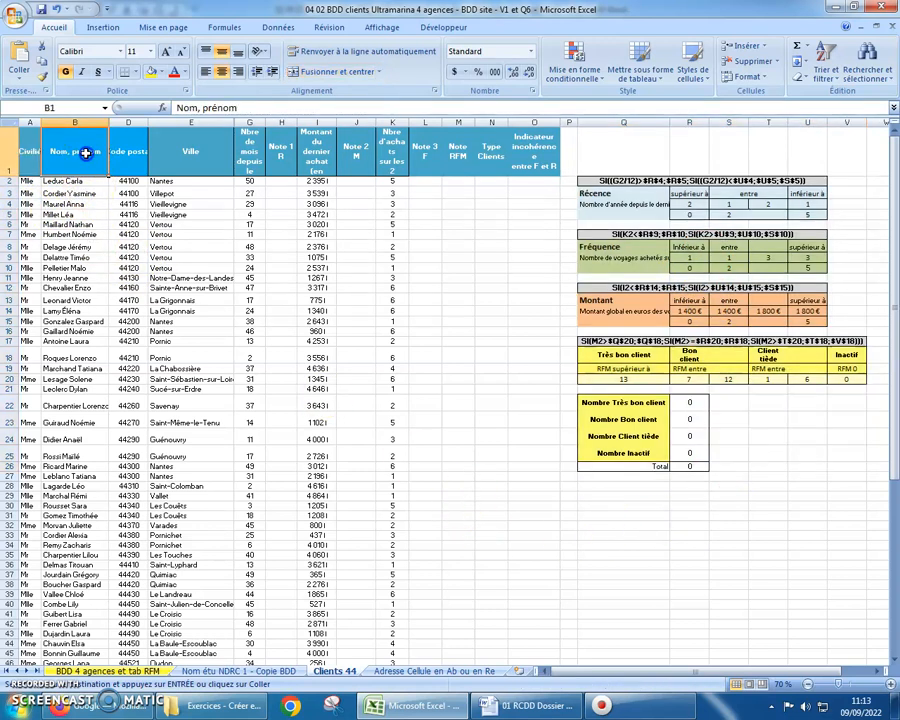
pyautogui.click(824, 62)
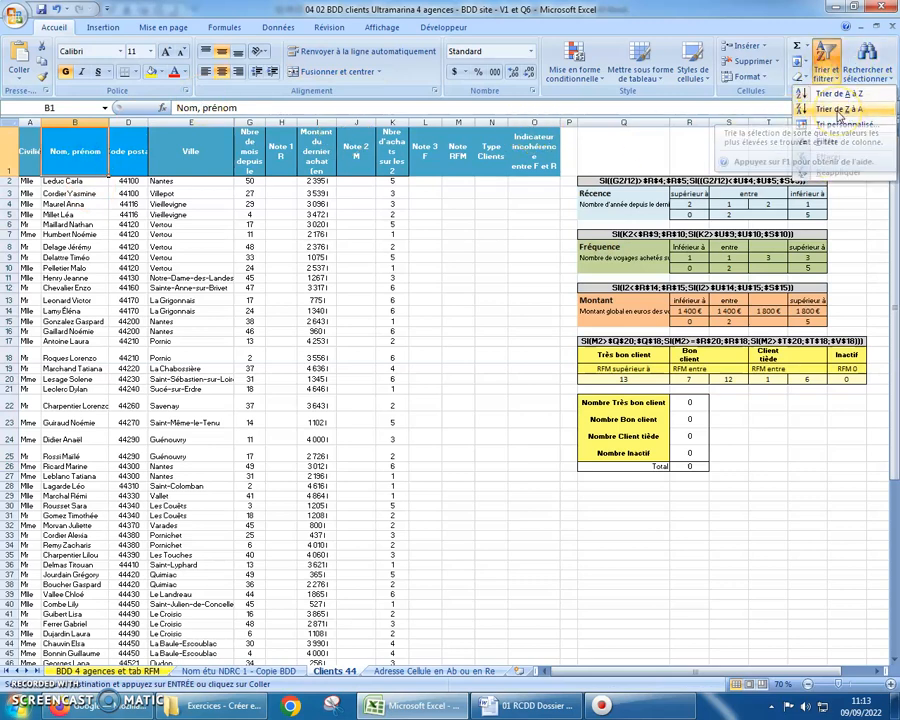
pyautogui.click(838, 110)
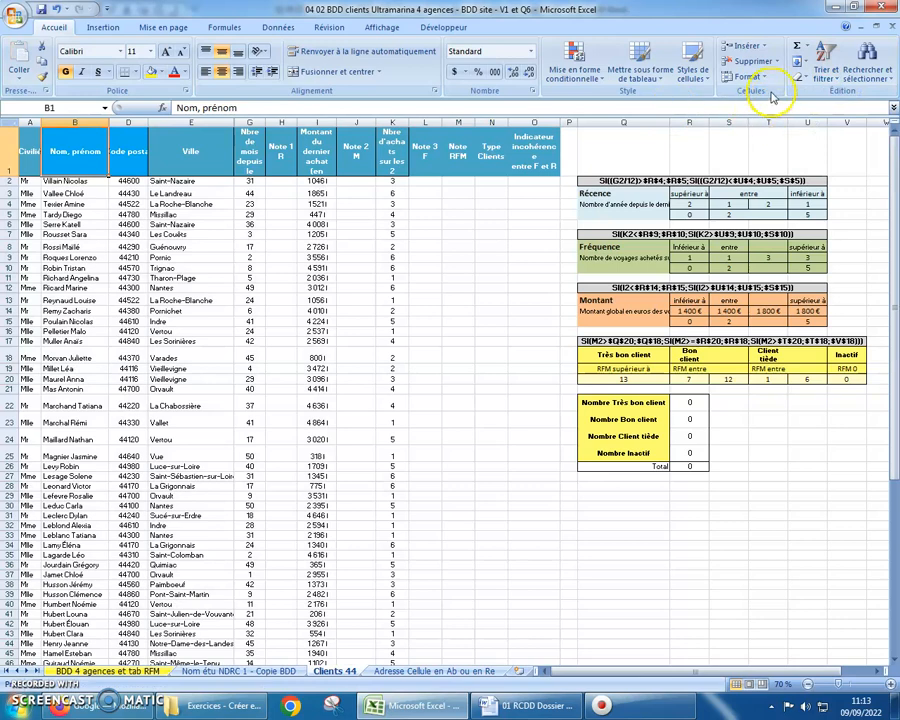
pyautogui.click(824, 62)
pyautogui.click(832, 88)
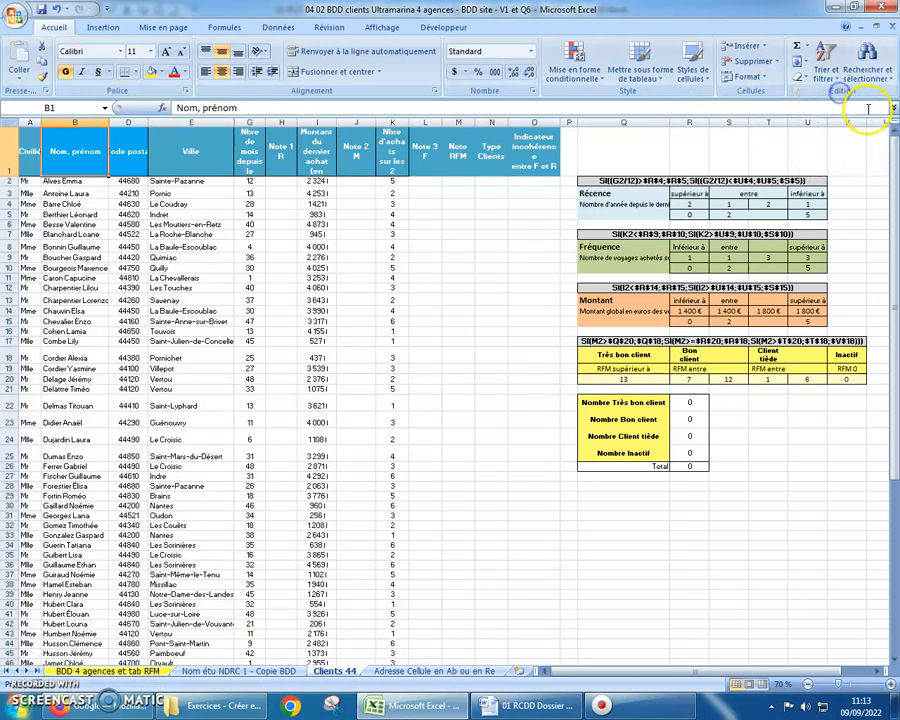
pyautogui.click(71, 184)
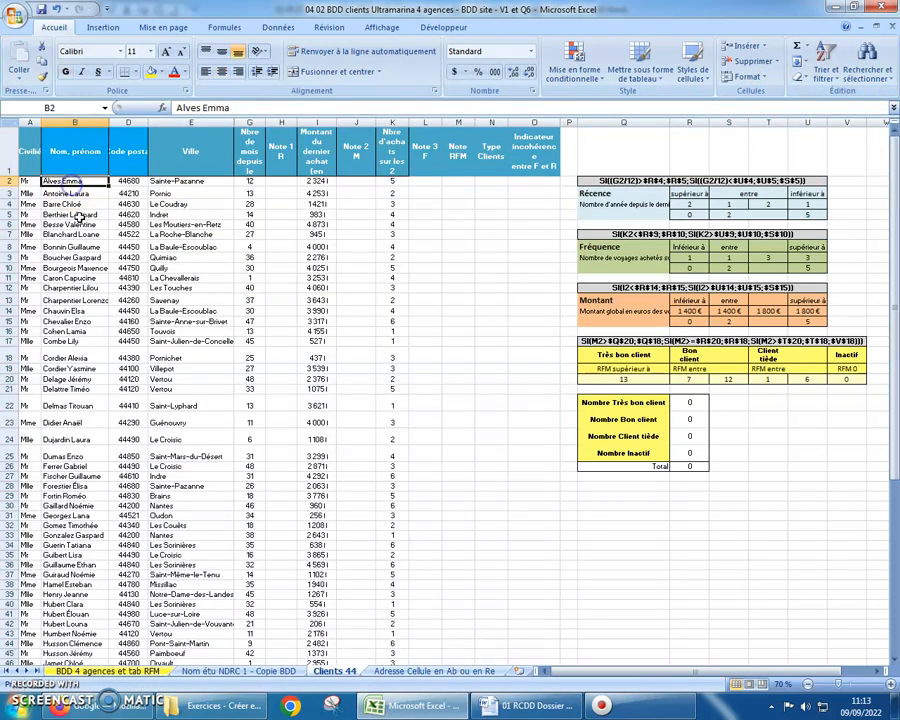
# Copy the Récence formula text from Q2 into H2 as =SI((G2/12)>$R$4;$R$5;SI((G2/12)<$U$4;$U$5;$S$5)).
pyautogui.click(282, 182)
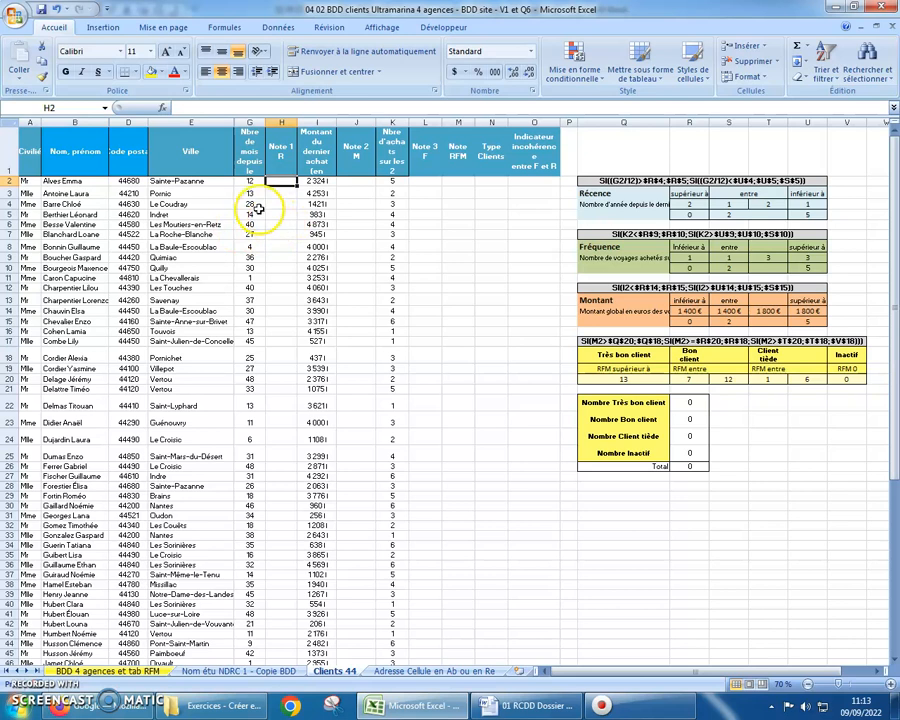
pyautogui.click(620, 180)
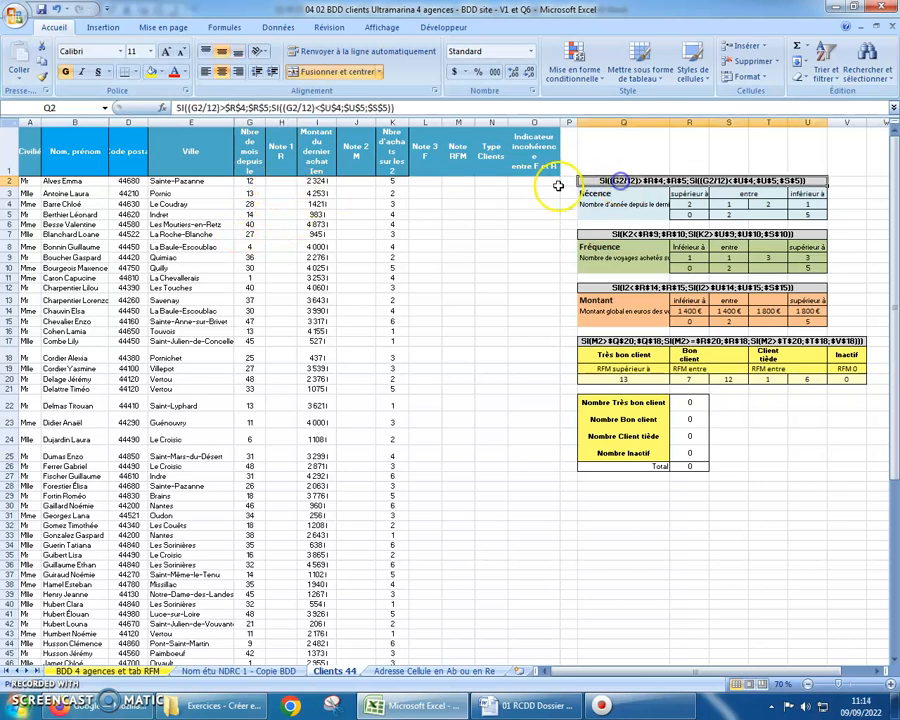
pyautogui.moveTo(393, 107); pyautogui.dragTo(125, 75)
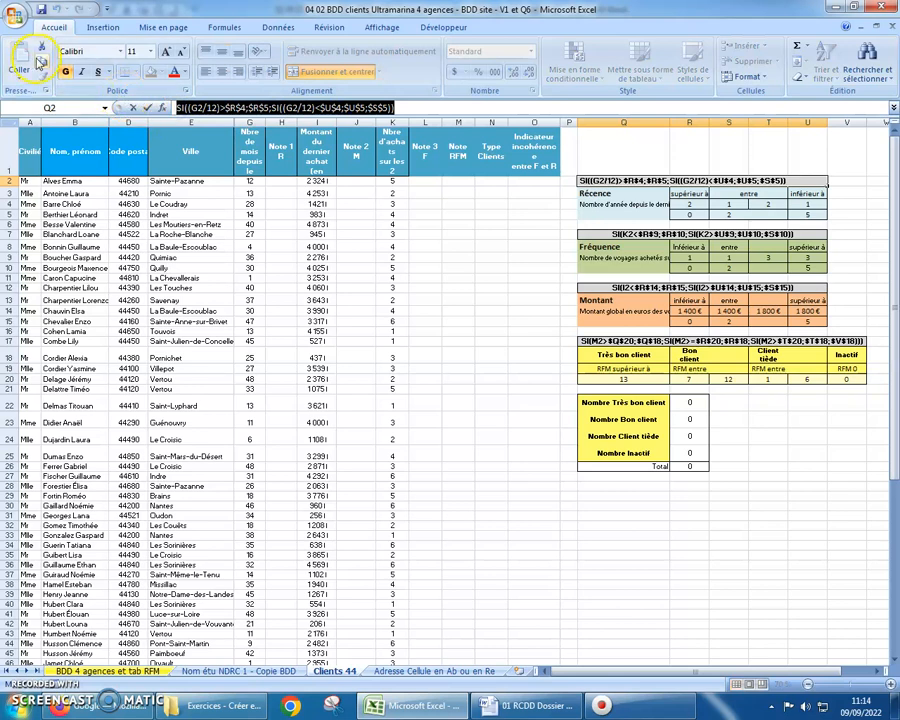
pyautogui.click(283, 183)
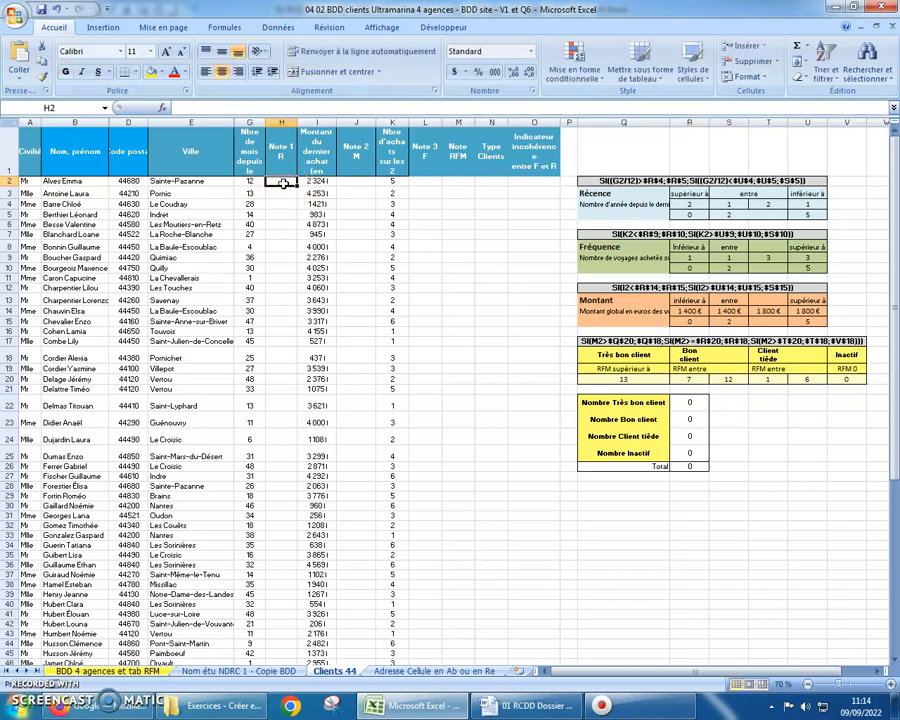
pyautogui.click(172, 107)
pyautogui.click(19, 52)
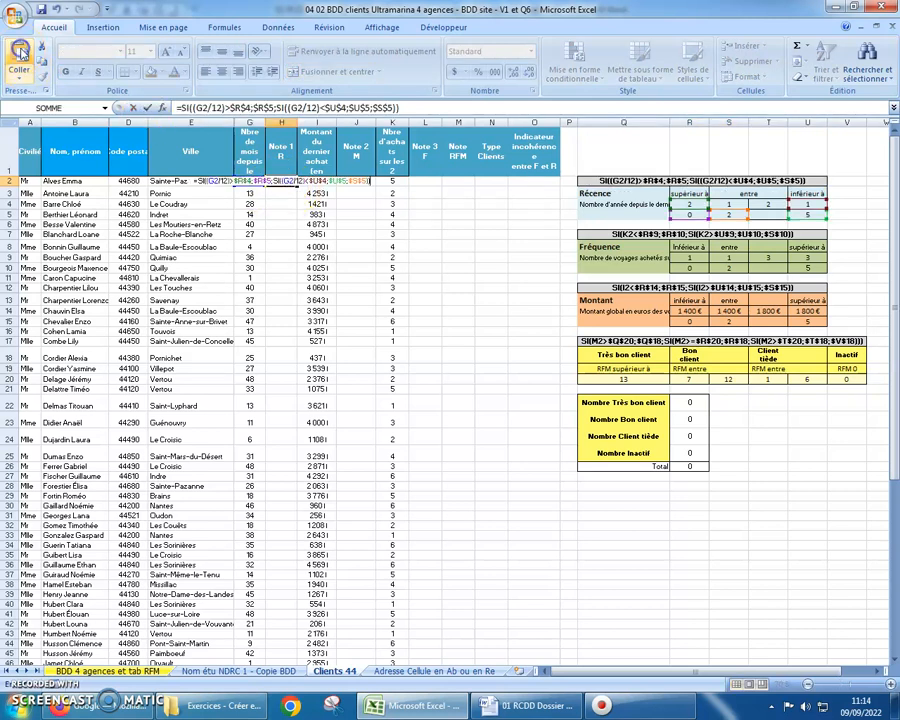
pyautogui.press('Return')
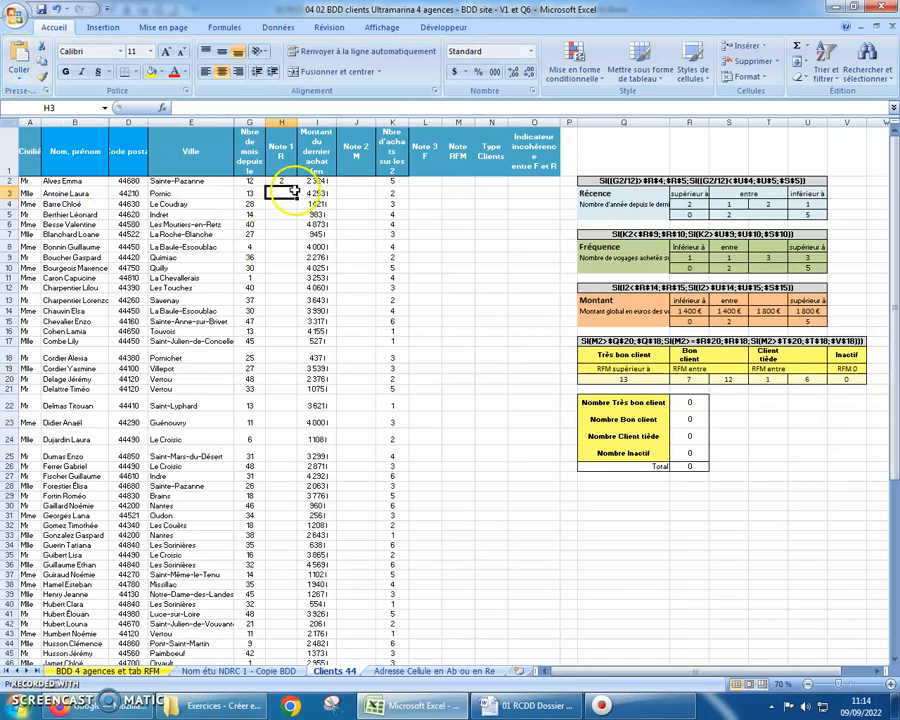
# Copy the light-blue formatting of Q5 onto H2, then centre the score and make it bold at font size 10.
pyautogui.click(594, 213)
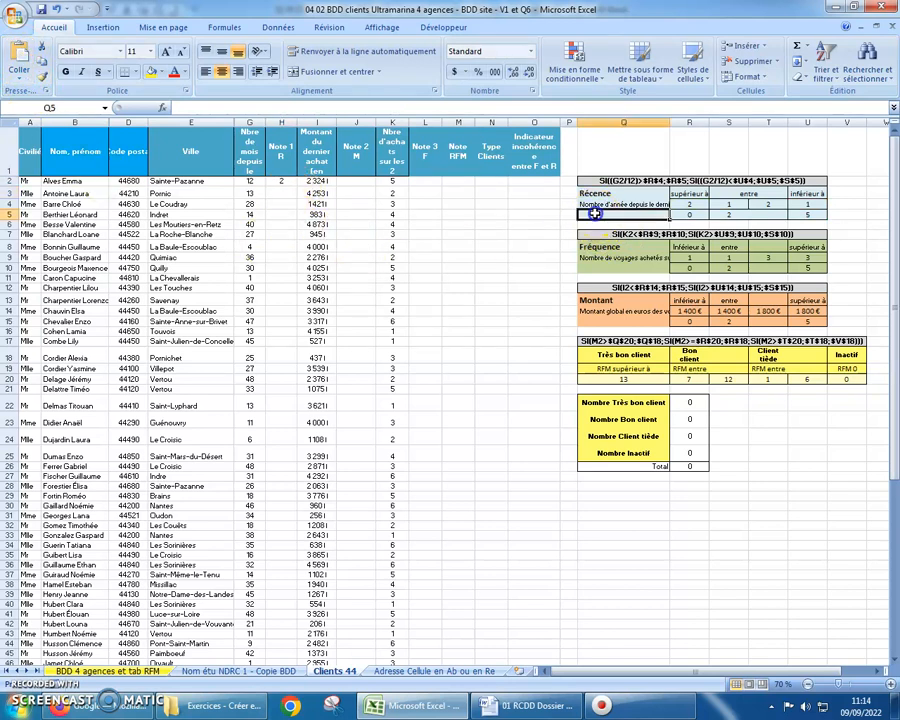
pyautogui.click(42, 73)
pyautogui.click(281, 181)
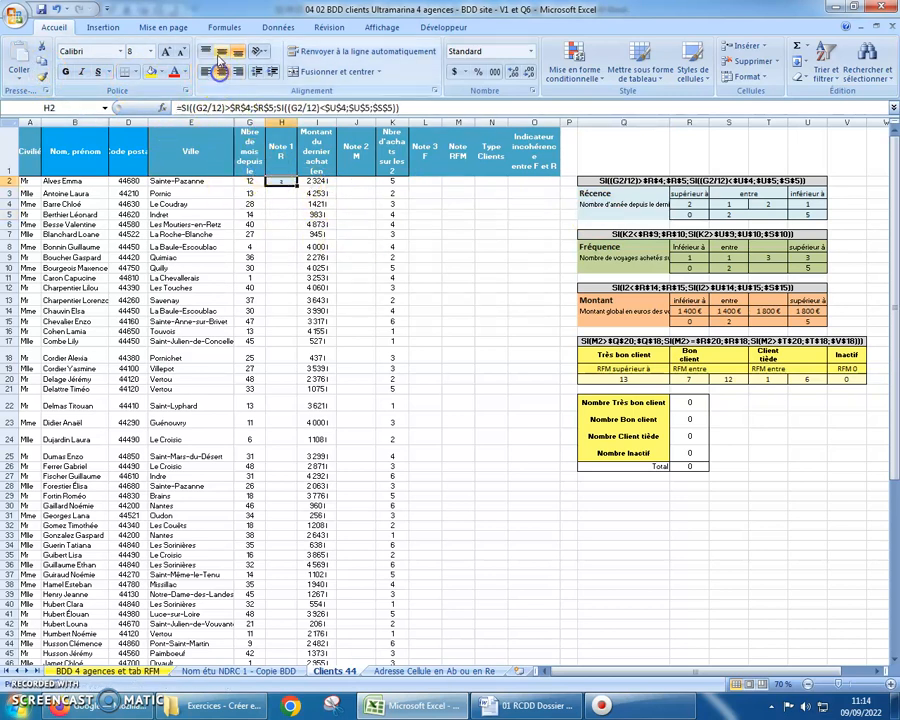
pyautogui.click(150, 51)
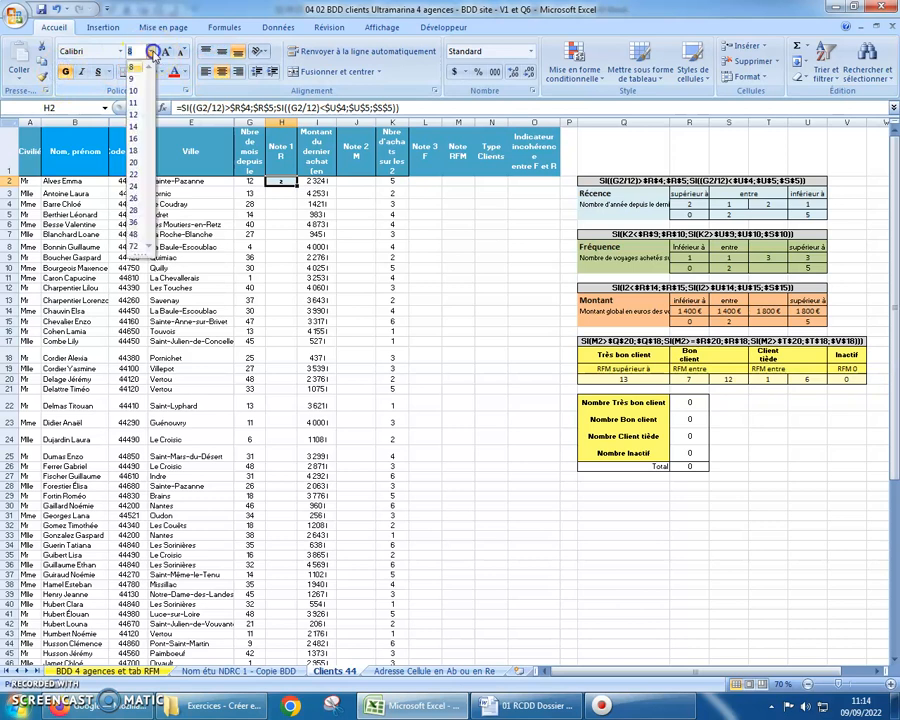
pyautogui.click(130, 86)
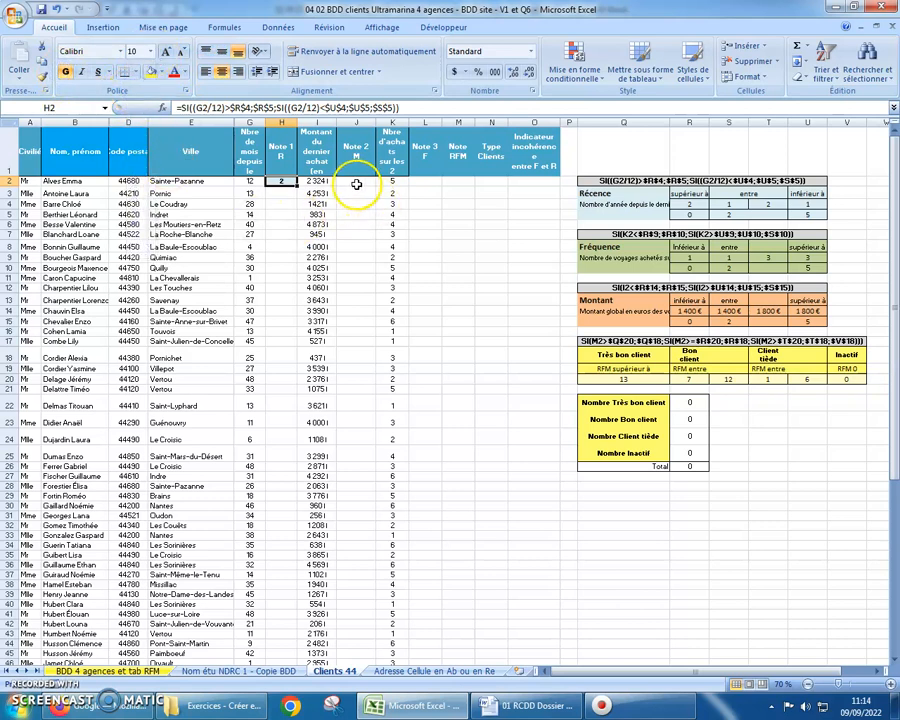
# Copy the orange formatting of cell Q15 in the Montant table onto J2 under "Note 2 M".
pyautogui.click(358, 183)
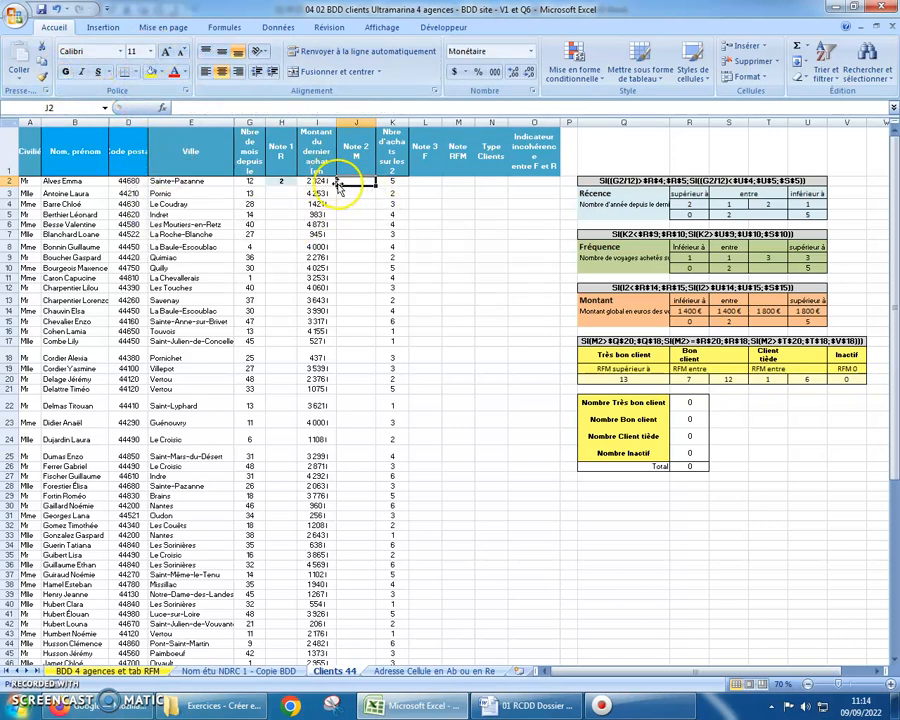
pyautogui.click(605, 323)
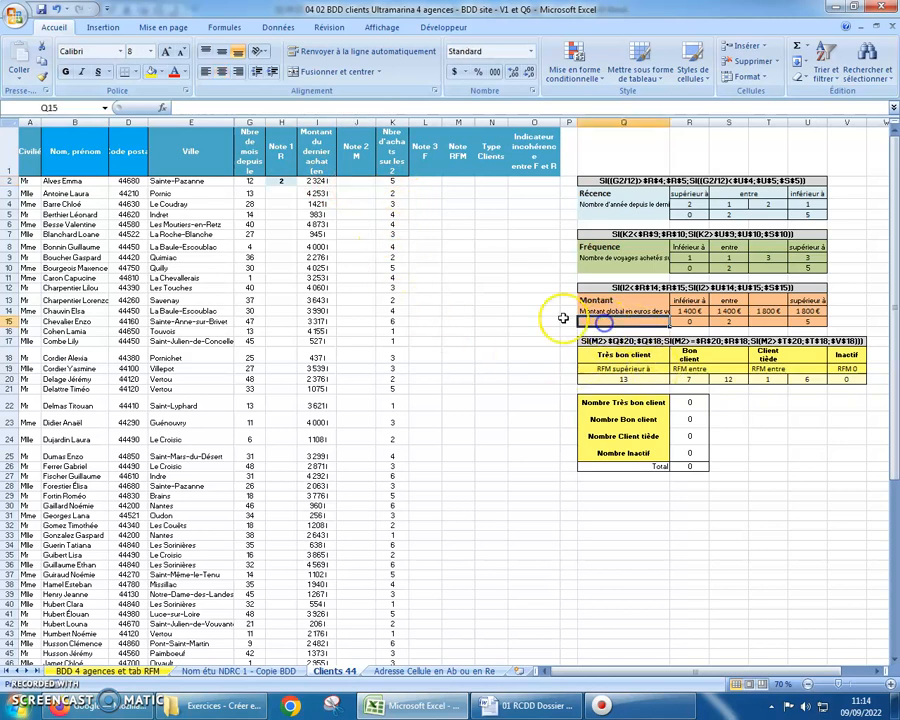
pyautogui.click(41, 77)
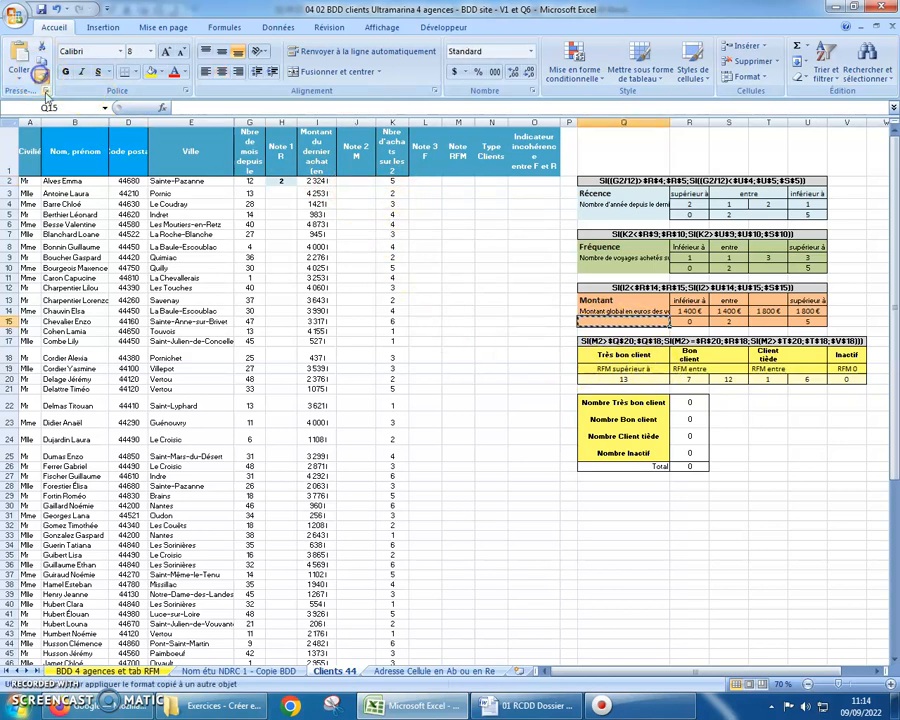
pyautogui.click(355, 182)
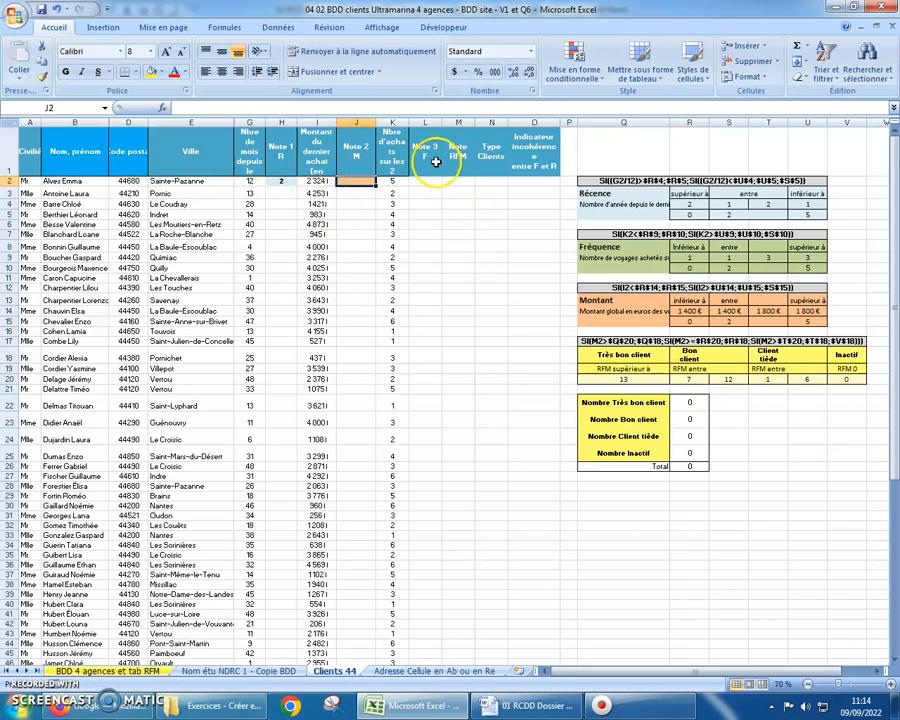
# Copy the green formatting of cell Q10 in the Fréquence table onto L2 under "Note 3 F".
pyautogui.click(615, 265)
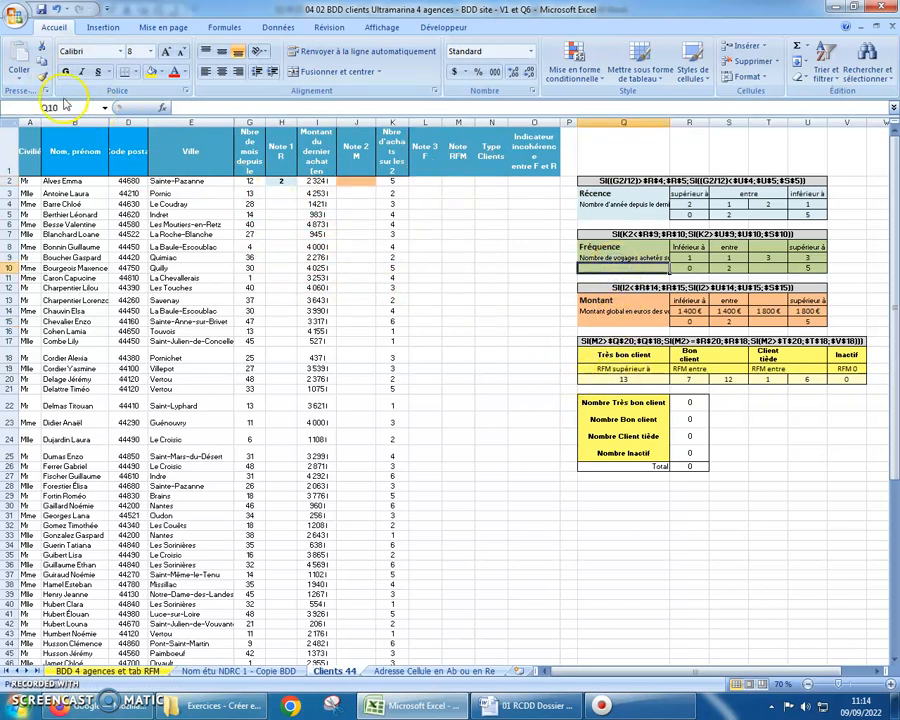
pyautogui.click(41, 77)
pyautogui.click(418, 183)
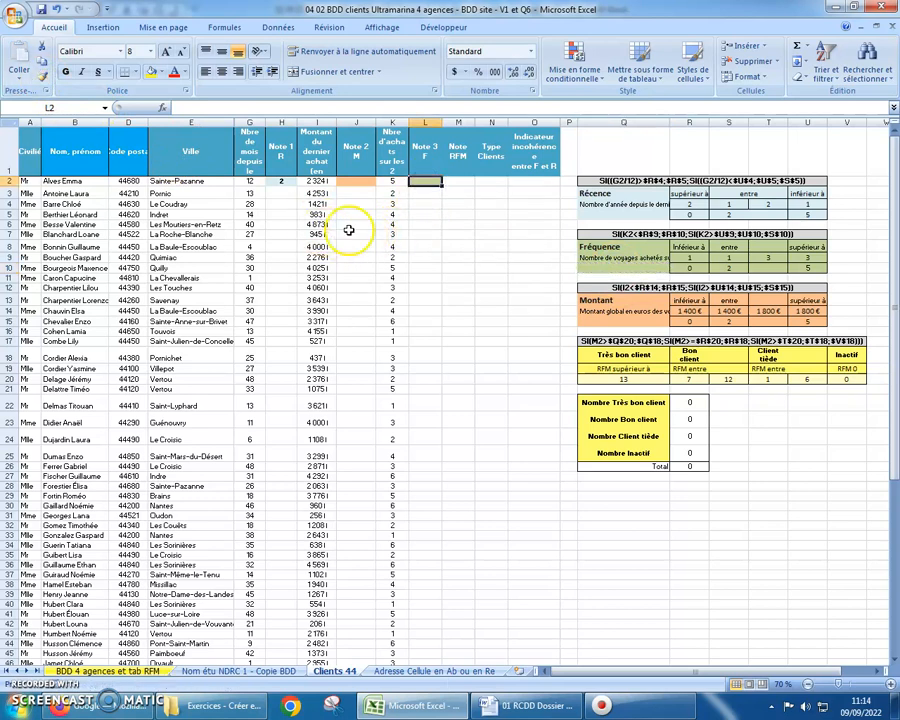
# Copy the Montant formula text from Q12 into J2 as =SI(I2<$R$14;$R$15;SI(I2>$U$14;$U$15;$S$15)).
pyautogui.click(353, 181)
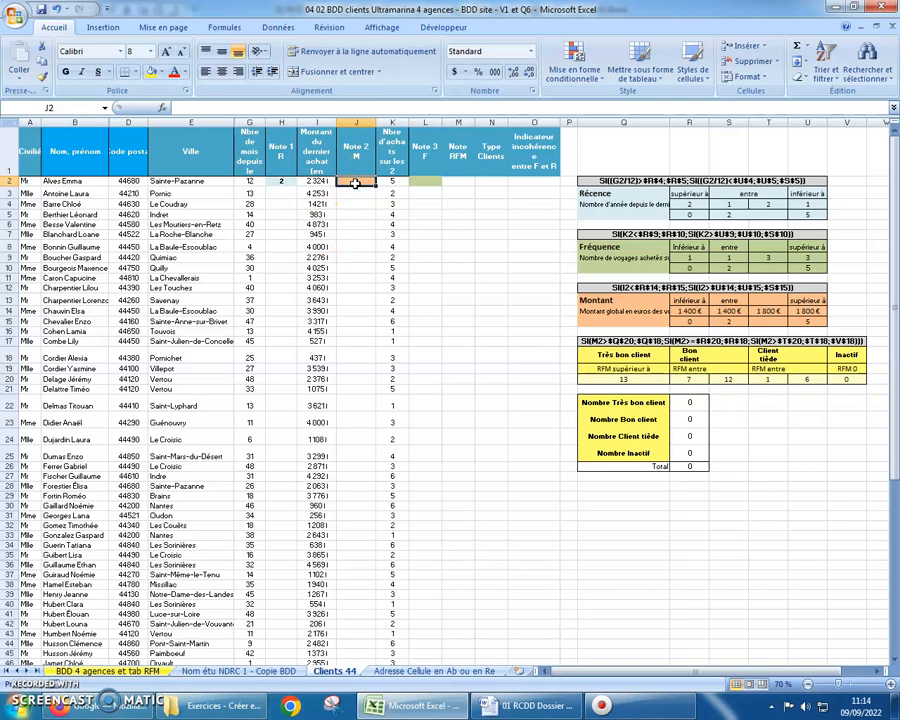
pyautogui.click(600, 288)
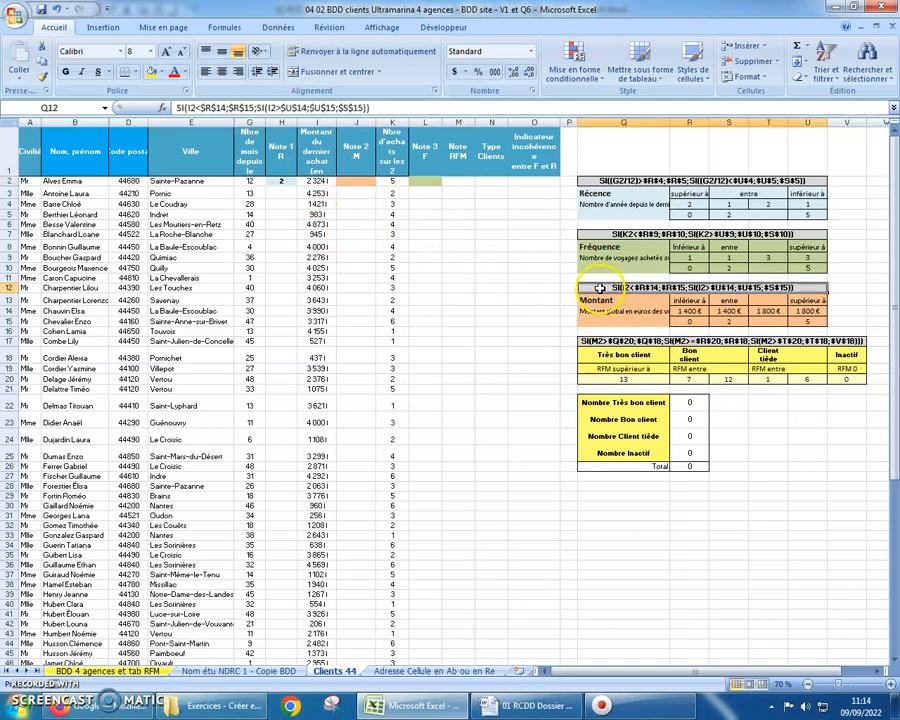
pyautogui.moveTo(374, 108); pyautogui.dragTo(198, 108)
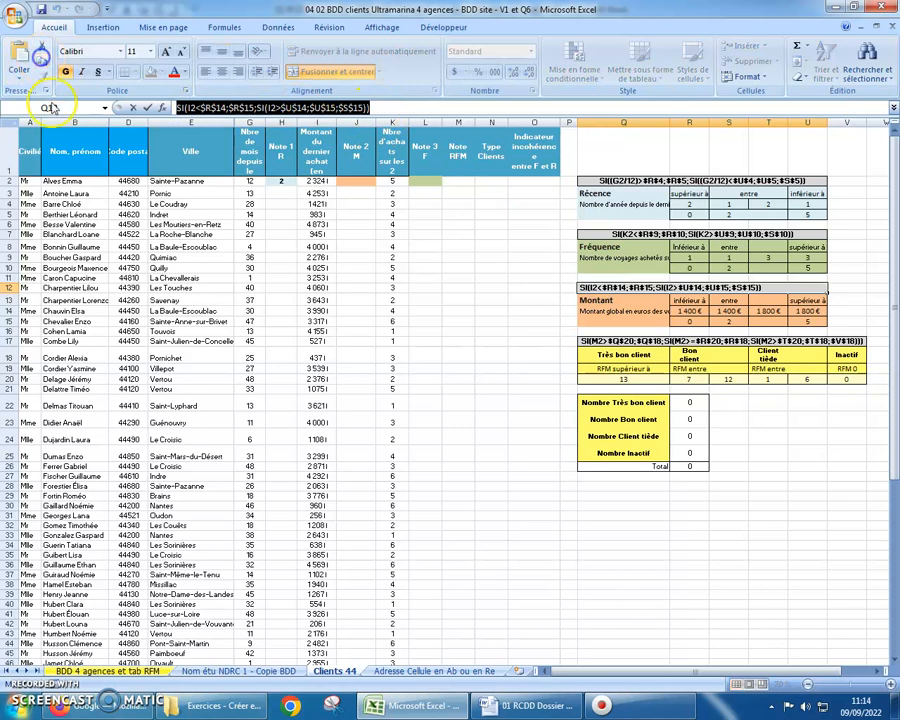
pyautogui.click(355, 181)
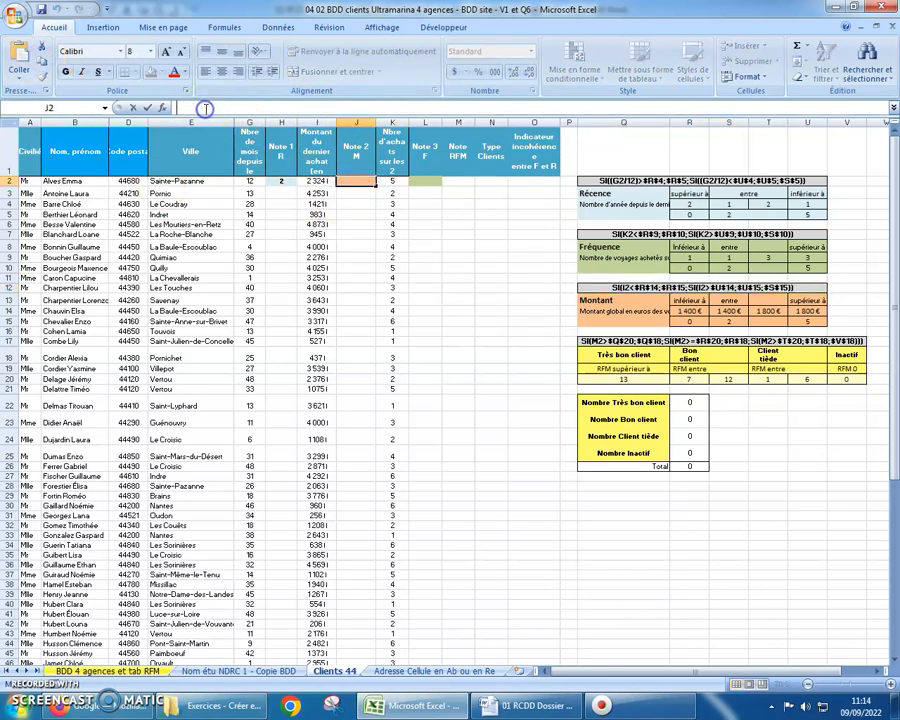
pyautogui.click(224, 109)
pyautogui.write('=')
pyautogui.click(22, 60)
pyautogui.press('Return')
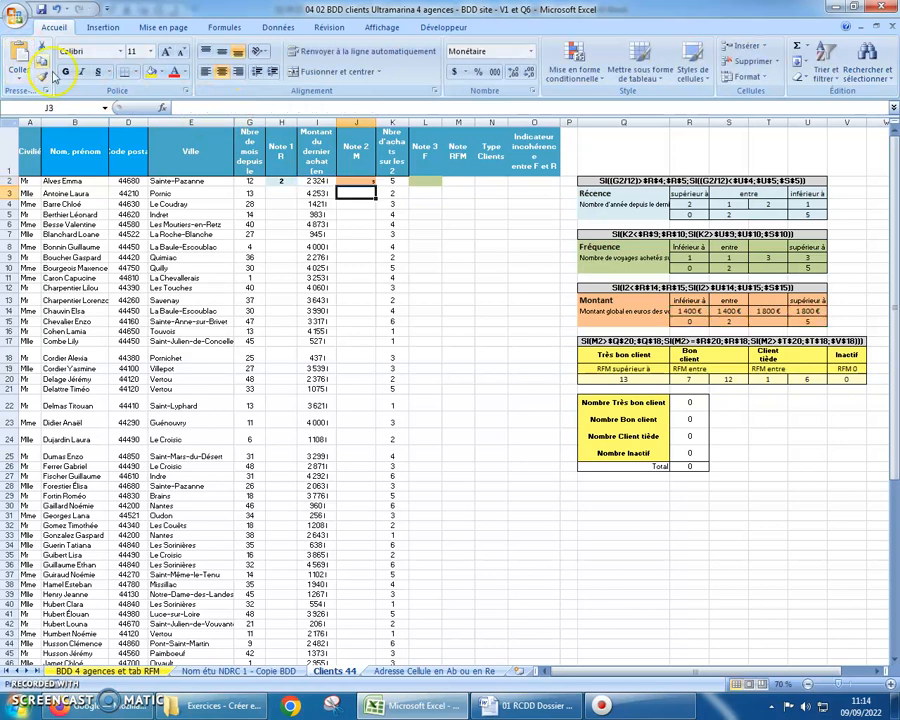
# Centre the score in J2 horizontally and vertically, and make it bold at font size 10.
pyautogui.click(353, 180)
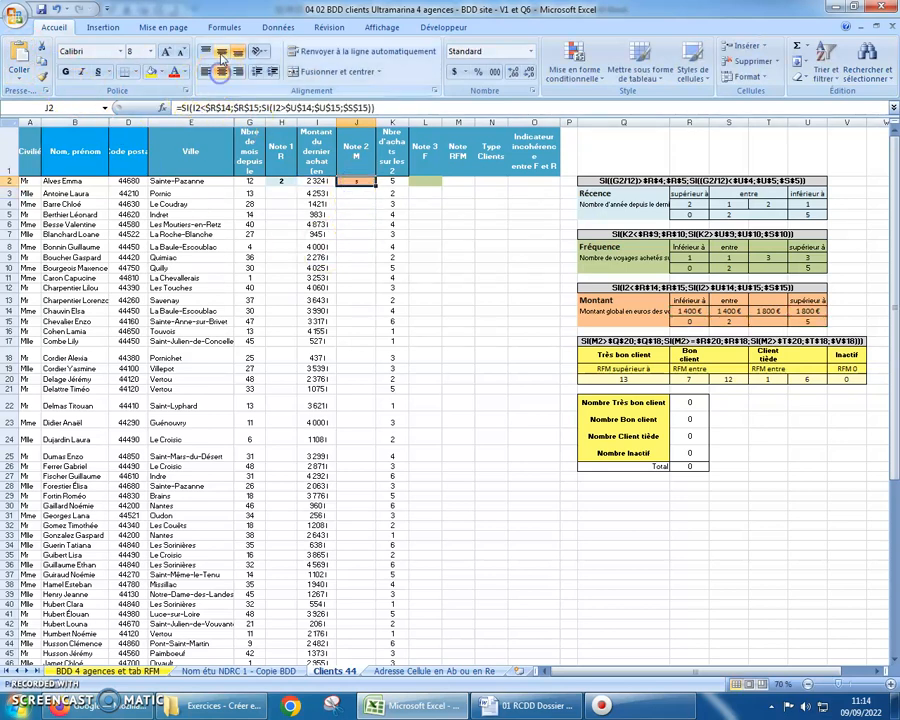
pyautogui.click(148, 51)
pyautogui.click(133, 90)
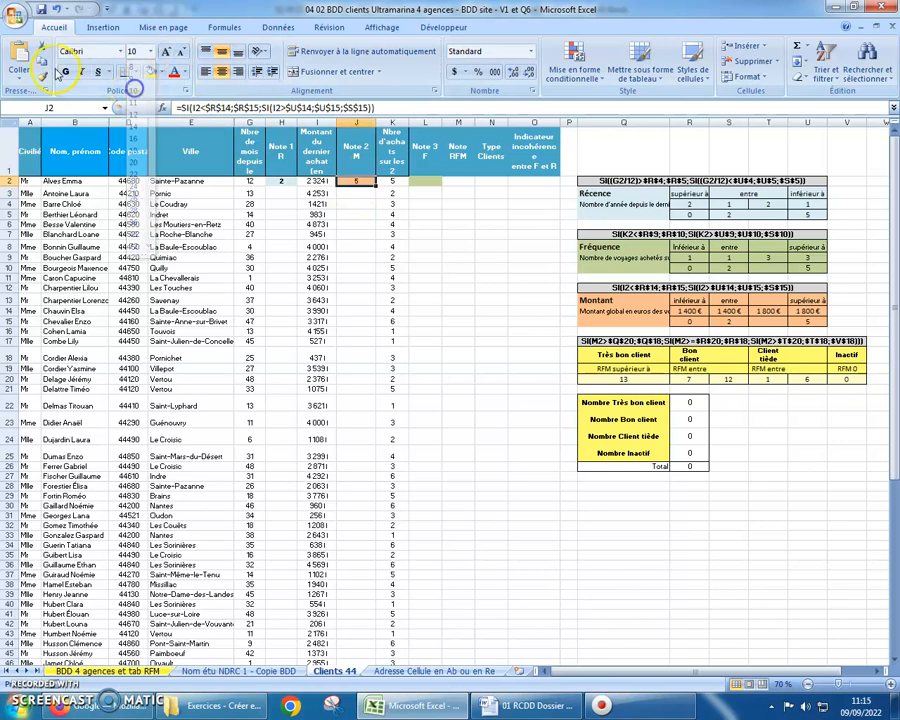
# Copy the Fréquence formula text from Q7 into L2 as =SI(K2<$R$9;$R$10;SI(K2>$U$9;$U$10;$S$10)).
pyautogui.click(424, 180)
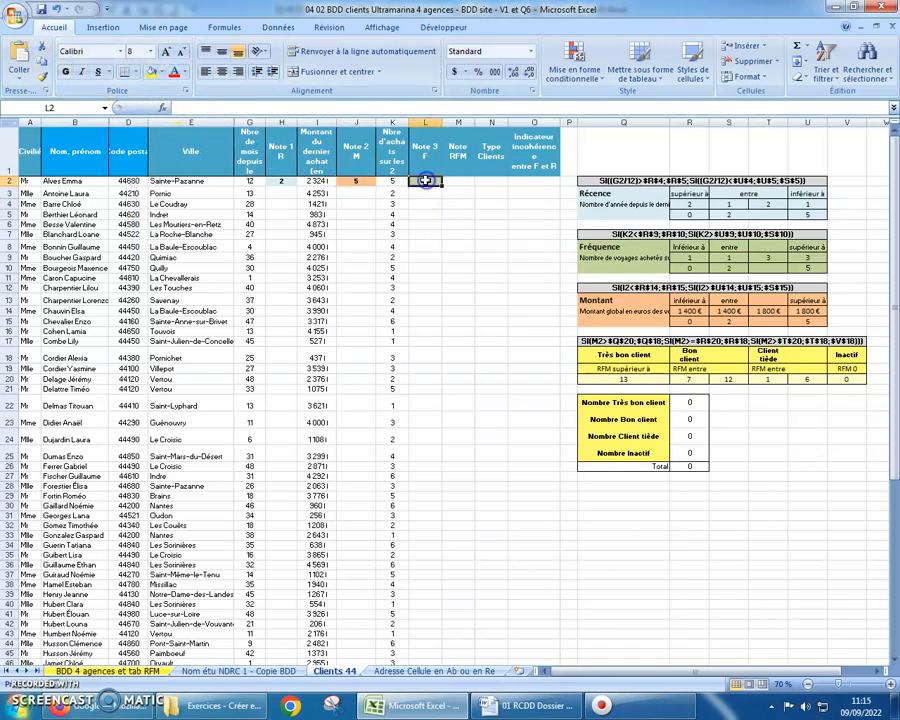
pyautogui.click(610, 236)
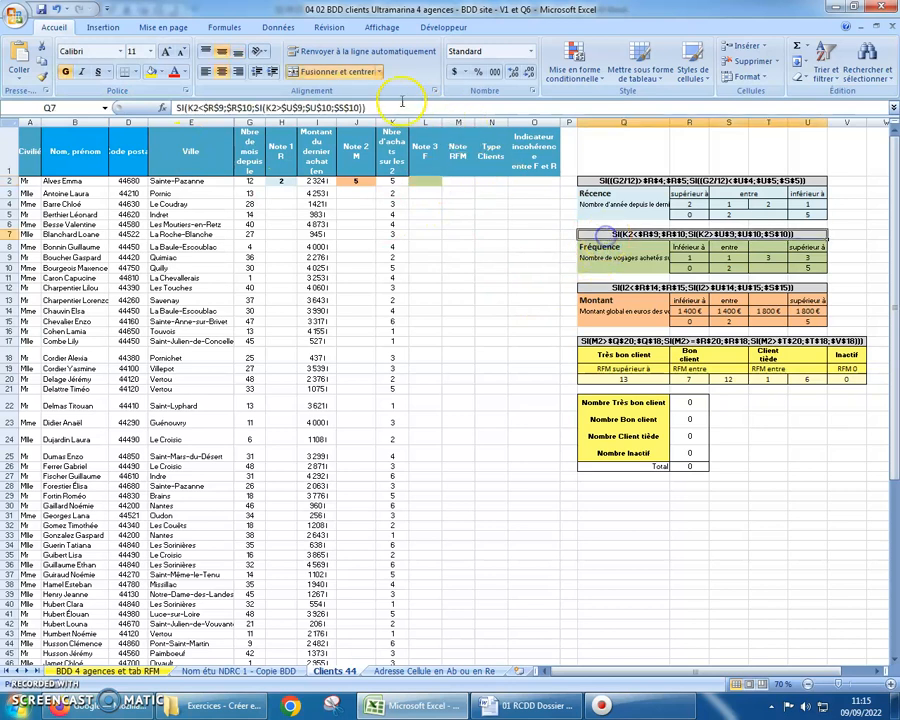
pyautogui.moveTo(370, 107); pyautogui.dragTo(114, 80)
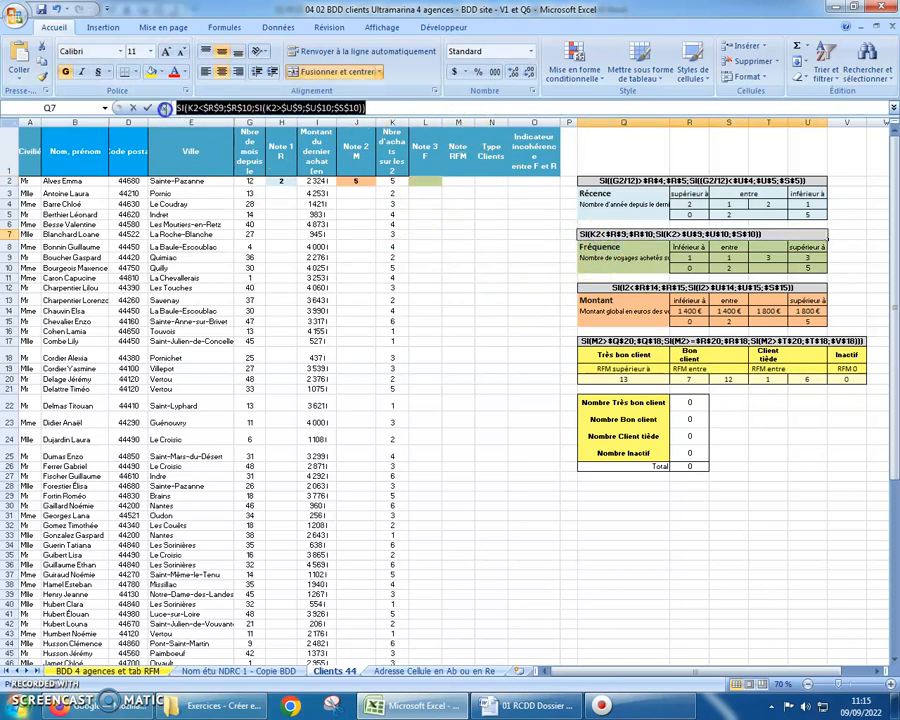
pyautogui.click(41, 60)
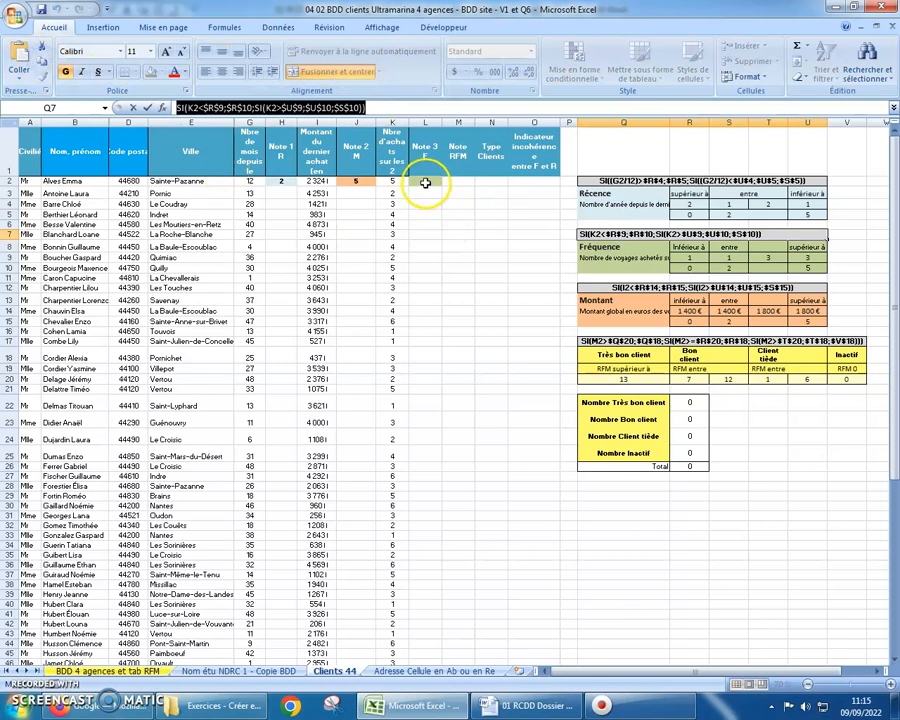
pyautogui.click(425, 181)
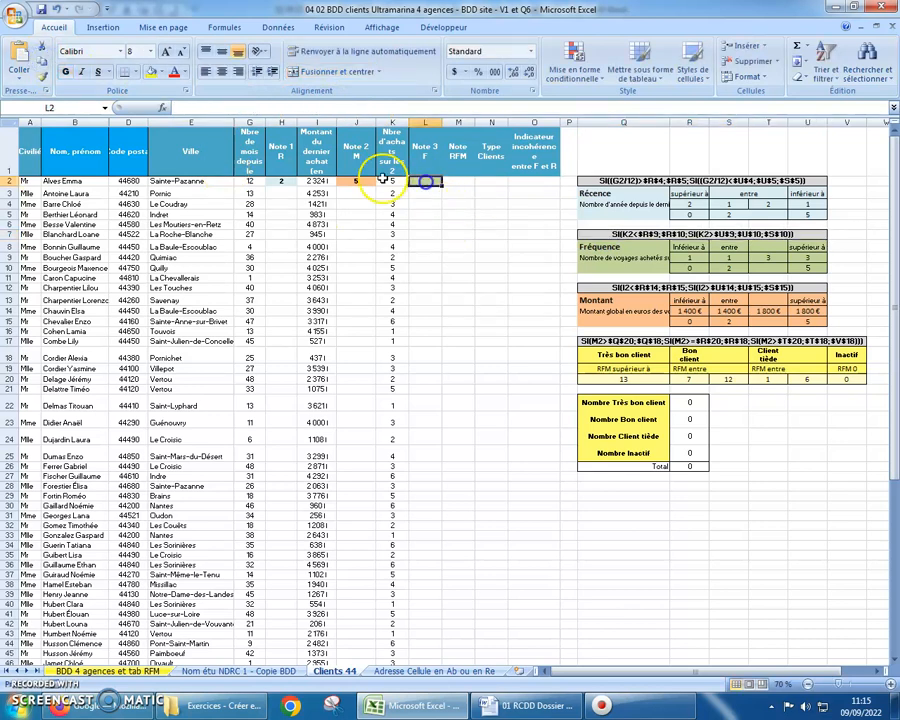
pyautogui.click(202, 106)
pyautogui.write('=')
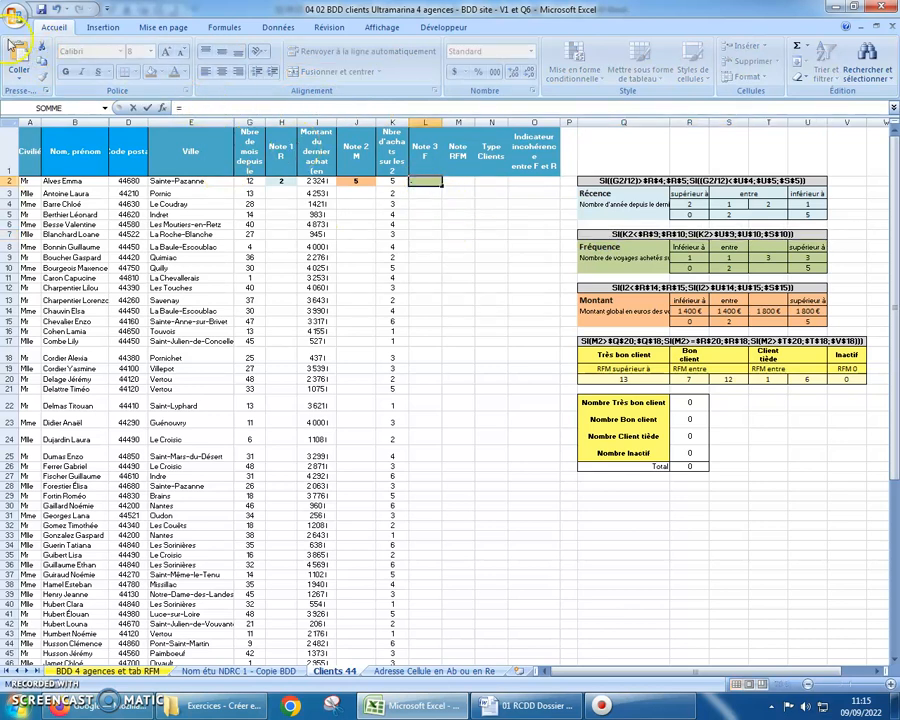
pyautogui.click(17, 45)
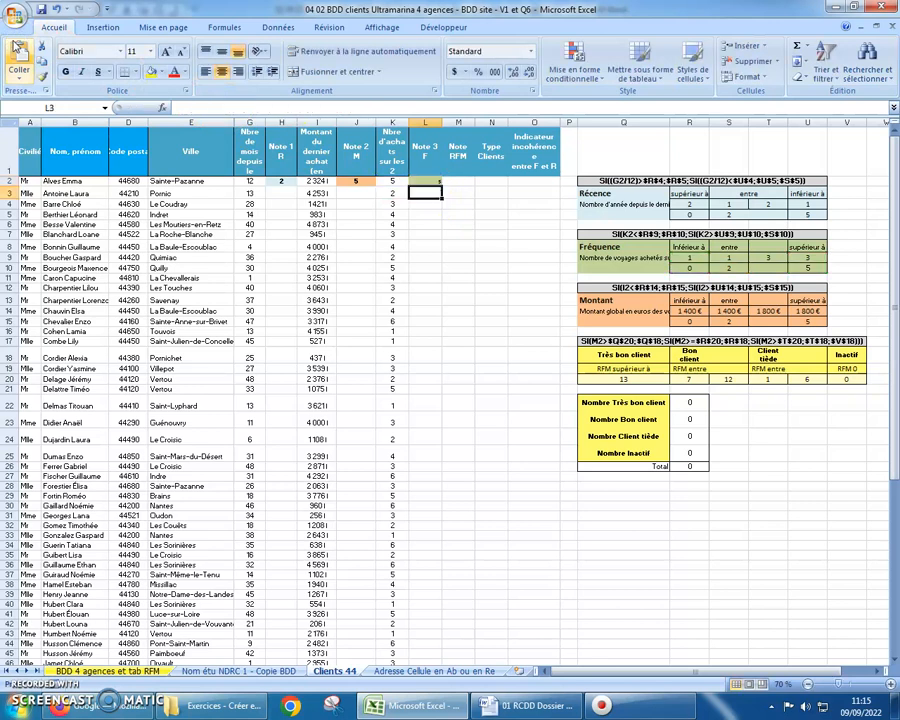
# Centre the score in L2 horizontally and vertically, and make it bold at font size 10.
pyautogui.click(425, 181)
pyautogui.click(222, 72)
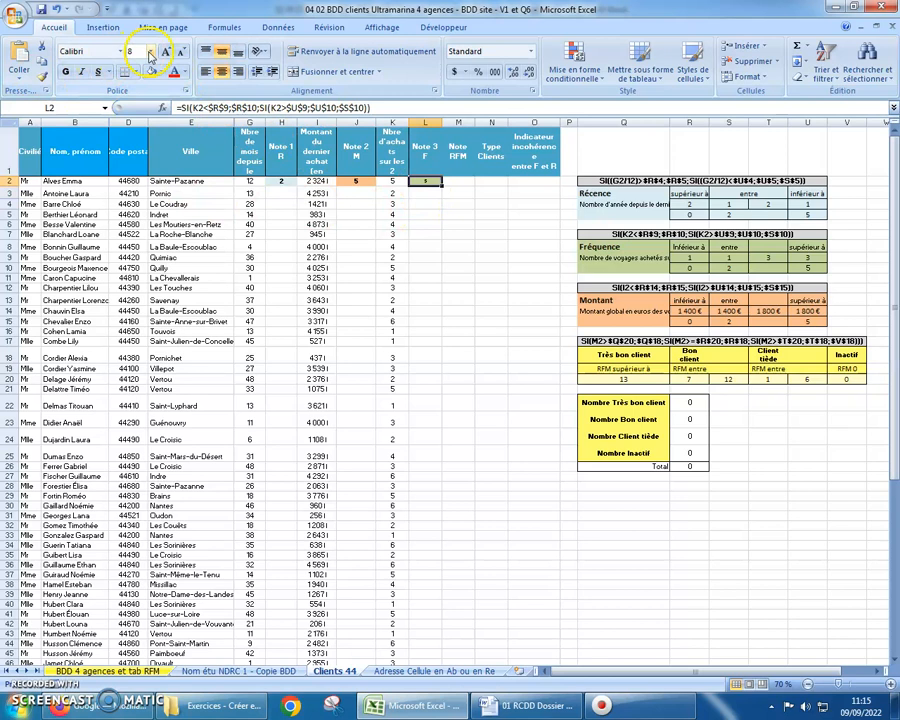
pyautogui.click(150, 53)
pyautogui.click(135, 91)
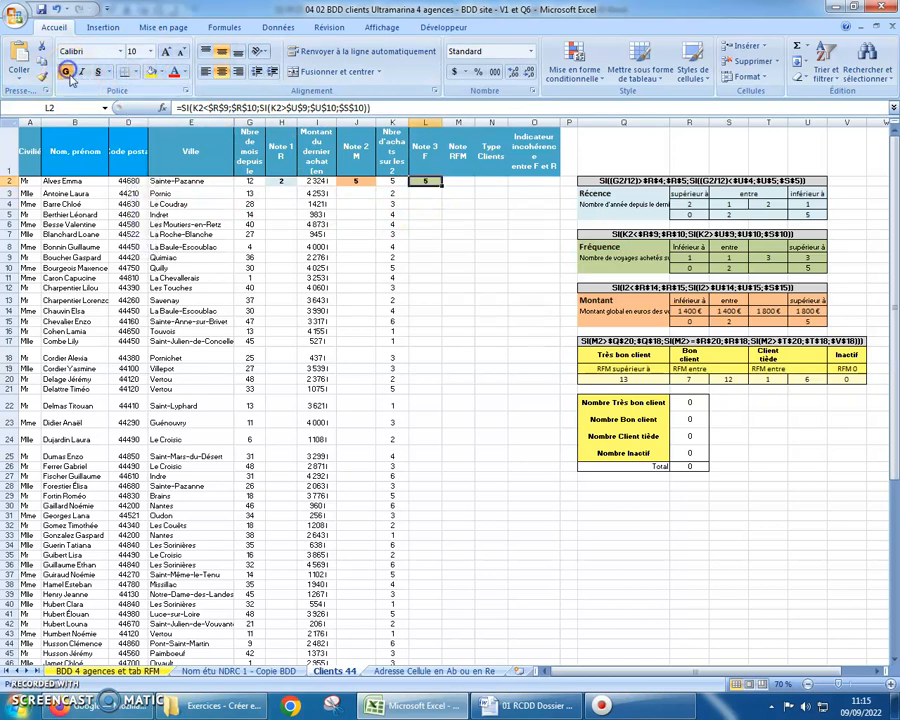
pyautogui.click(490, 287)
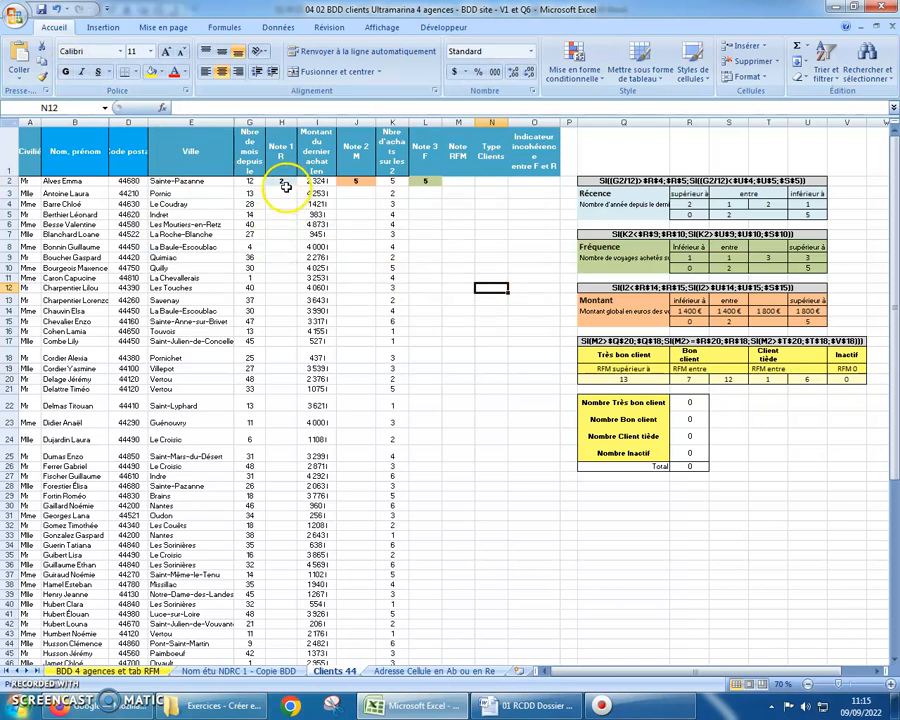
# Examine the Récence formula in H2 and the Montant formula in J2 together with the scoring-table cells they reference.
pyautogui.click(282, 181)
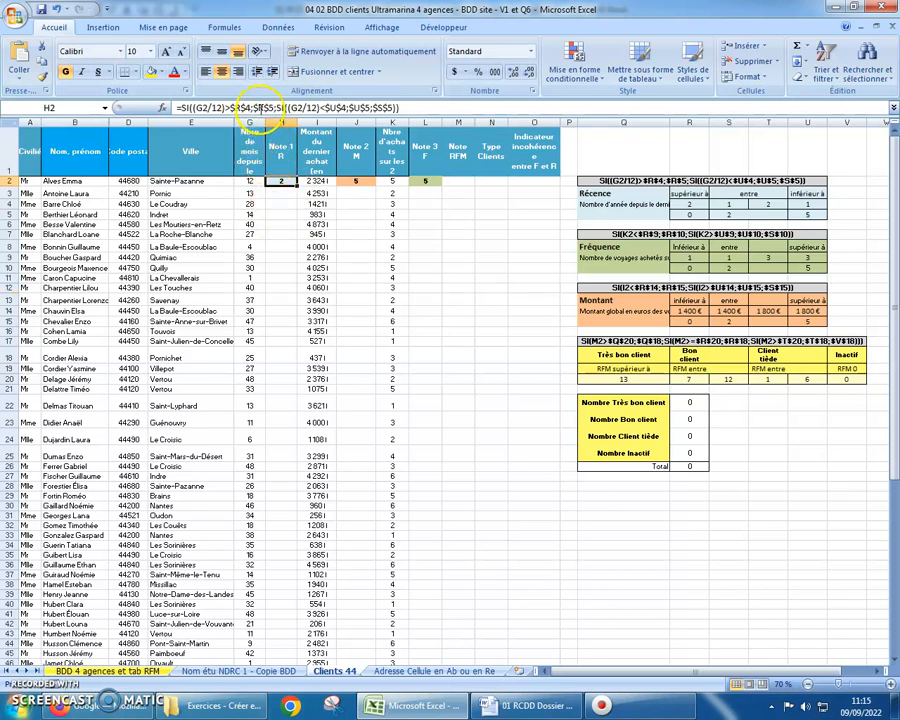
pyautogui.click(266, 108)
pyautogui.click(248, 180)
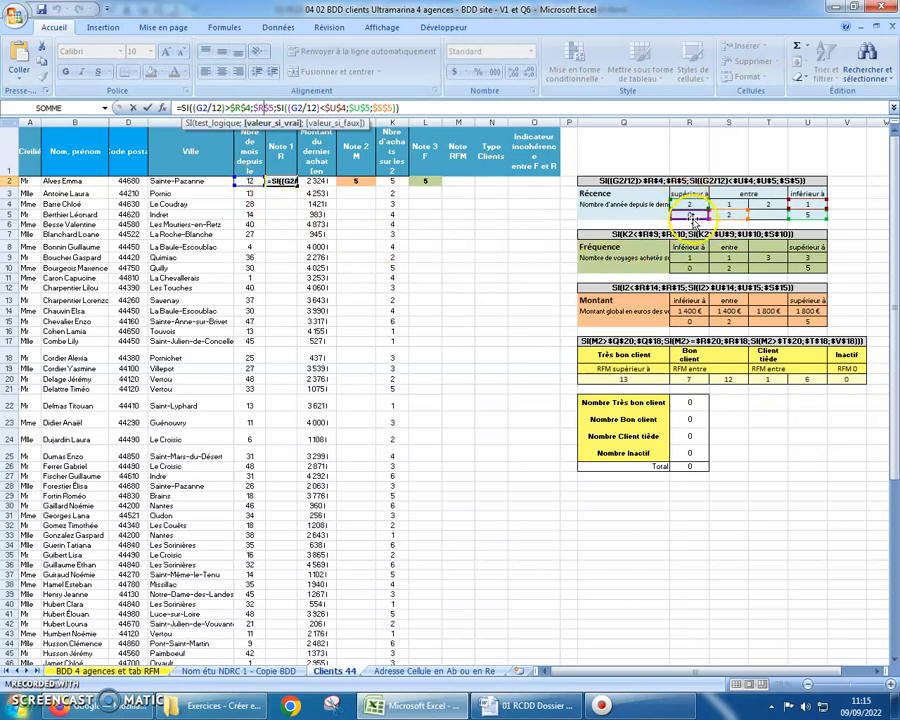
pyautogui.click(409, 106)
pyautogui.click(356, 181)
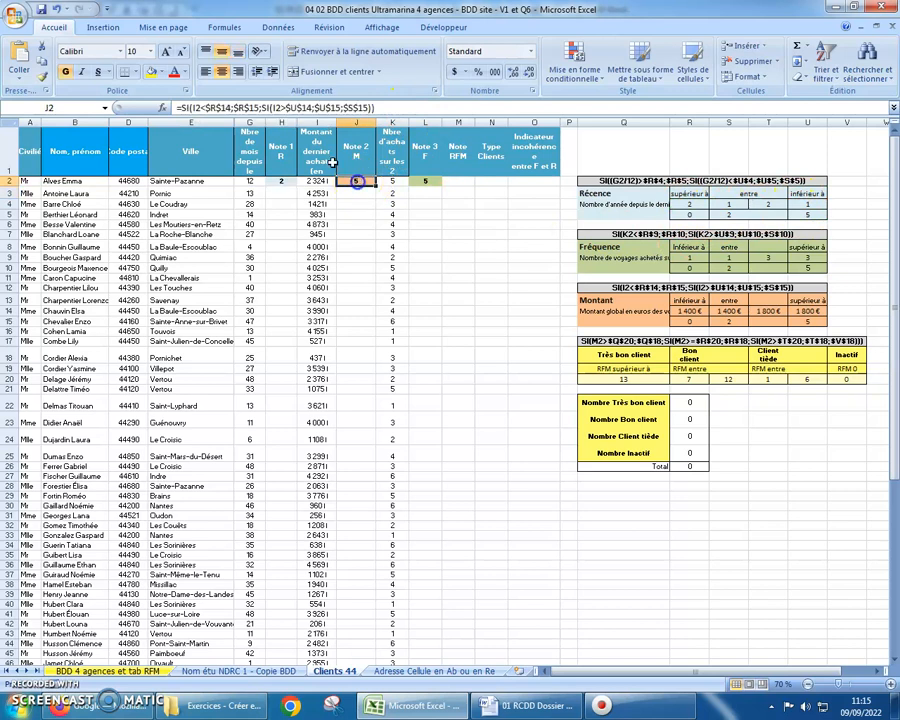
pyautogui.click(260, 107)
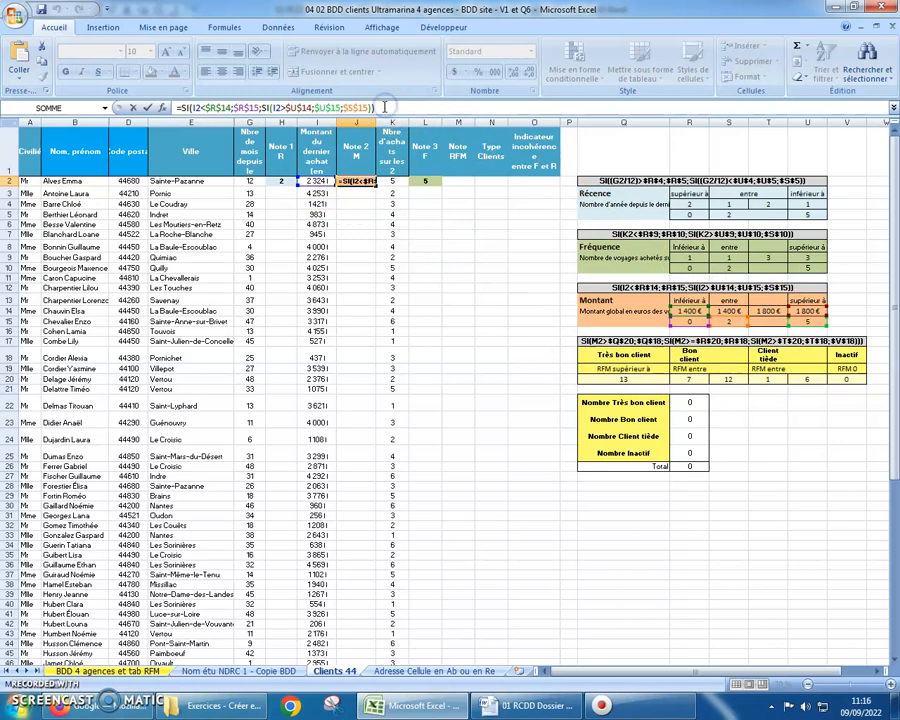
# Examine the Fréquence formula in L2, including its K2 test and the scoring-table cells it references.
pyautogui.click(424, 180)
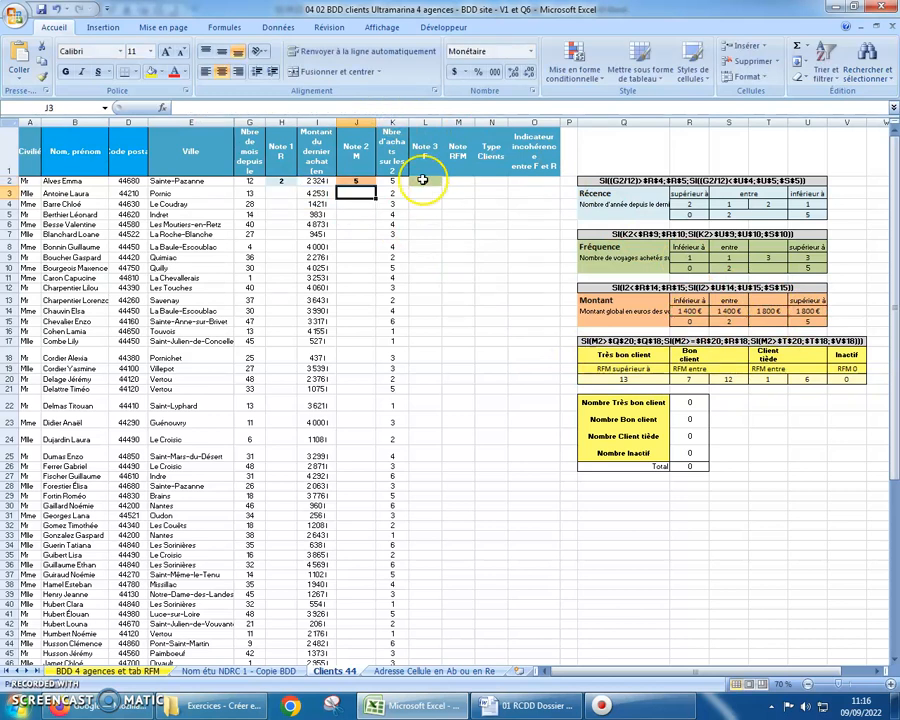
pyautogui.click(300, 106)
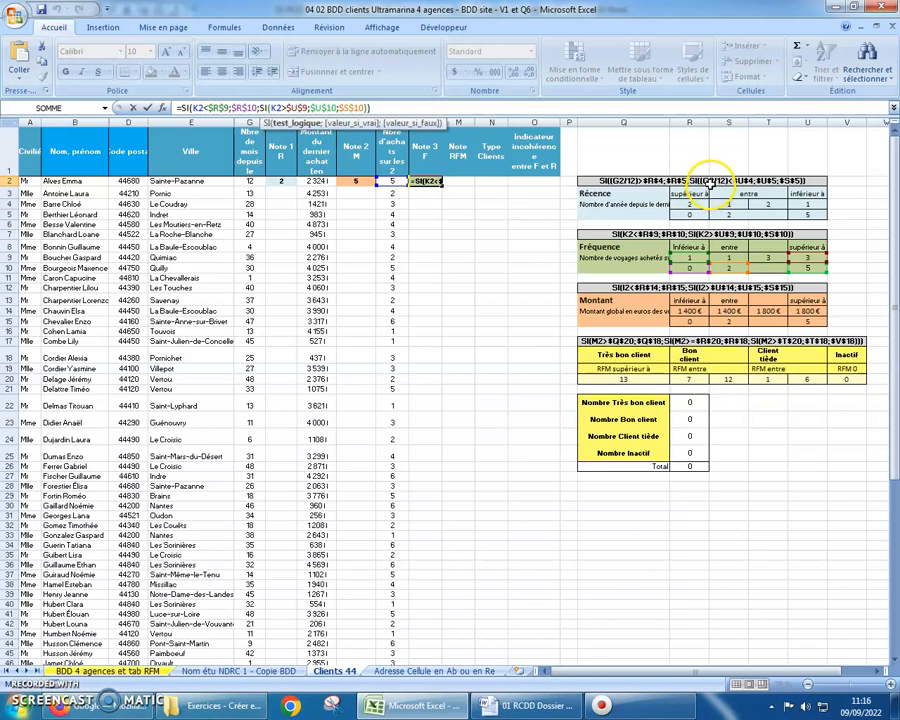
pyautogui.doubleClick(197, 108)
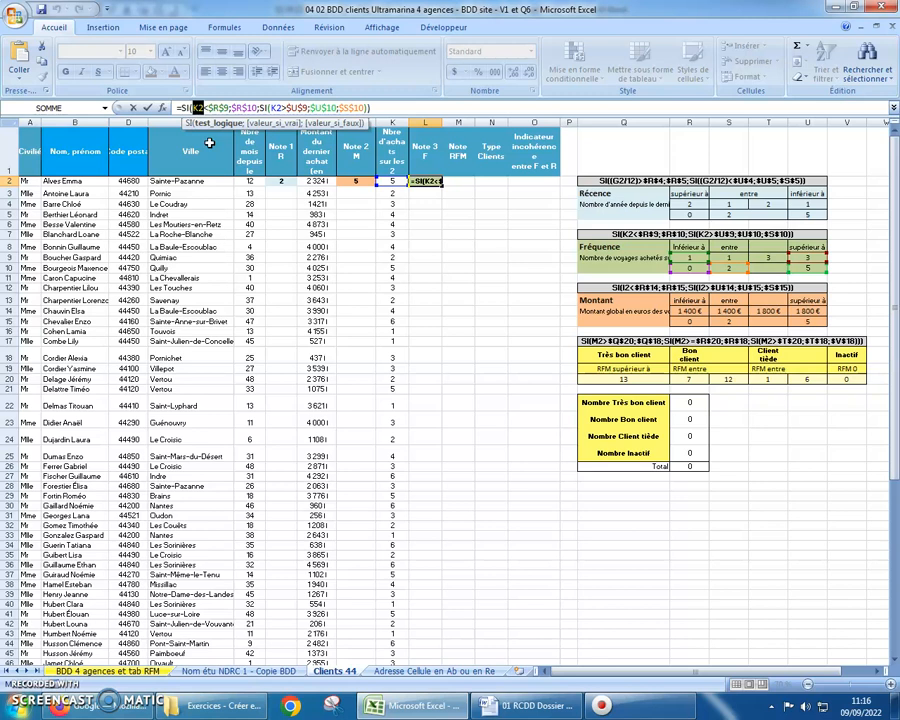
pyautogui.moveTo(207, 108); pyautogui.dragTo(228, 108)
pyautogui.click(380, 107)
pyautogui.click(400, 184)
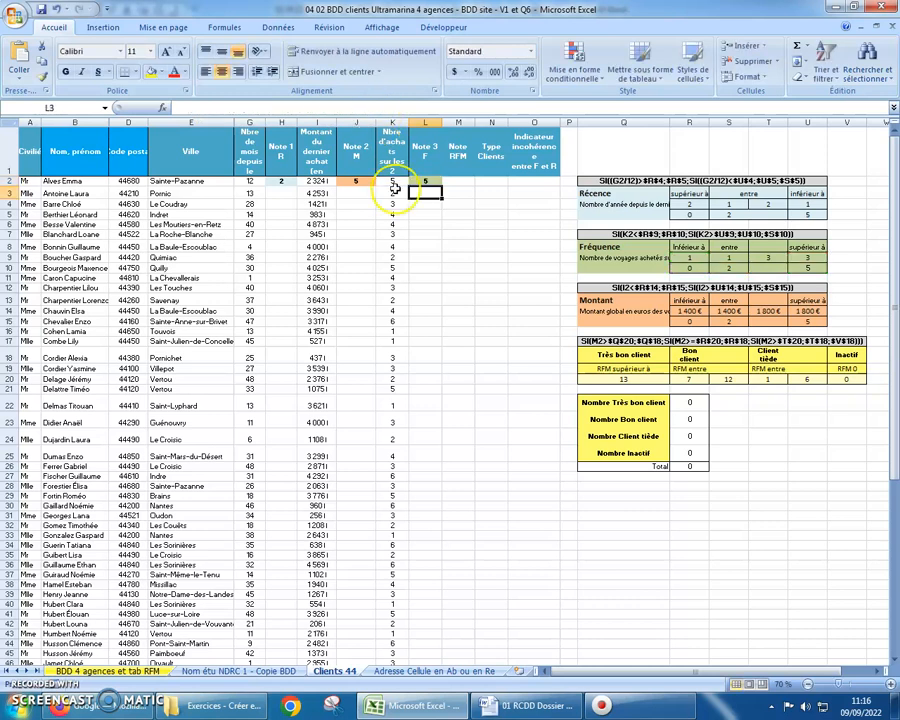
# Add up the three scores in the Note RFM cell M2 with =H2+J2+L2 and make the result bold.
pyautogui.click(459, 182)
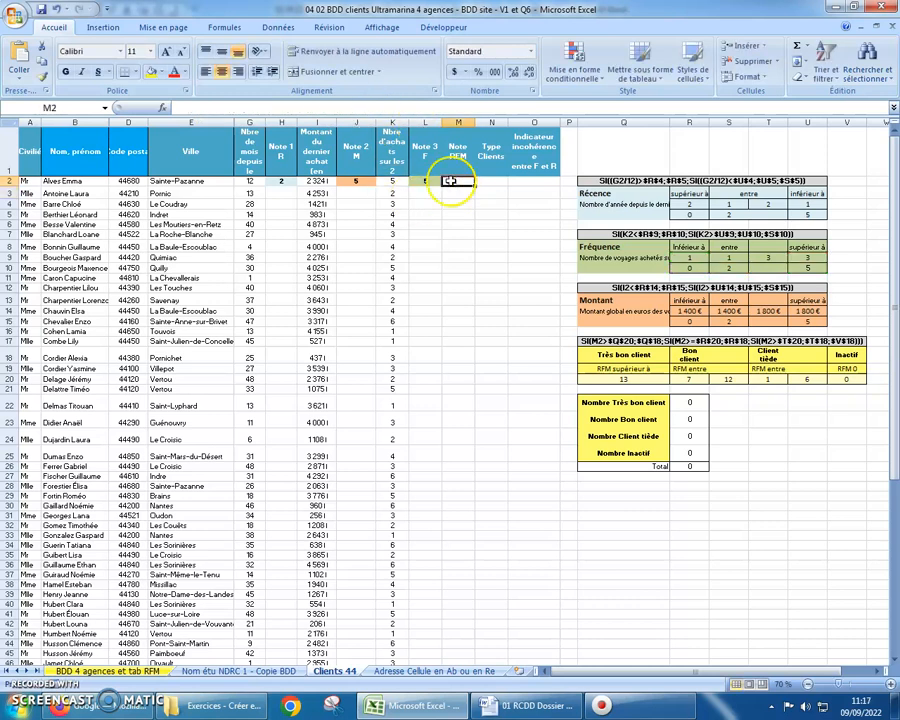
pyautogui.write('=')
pyautogui.click(282, 182)
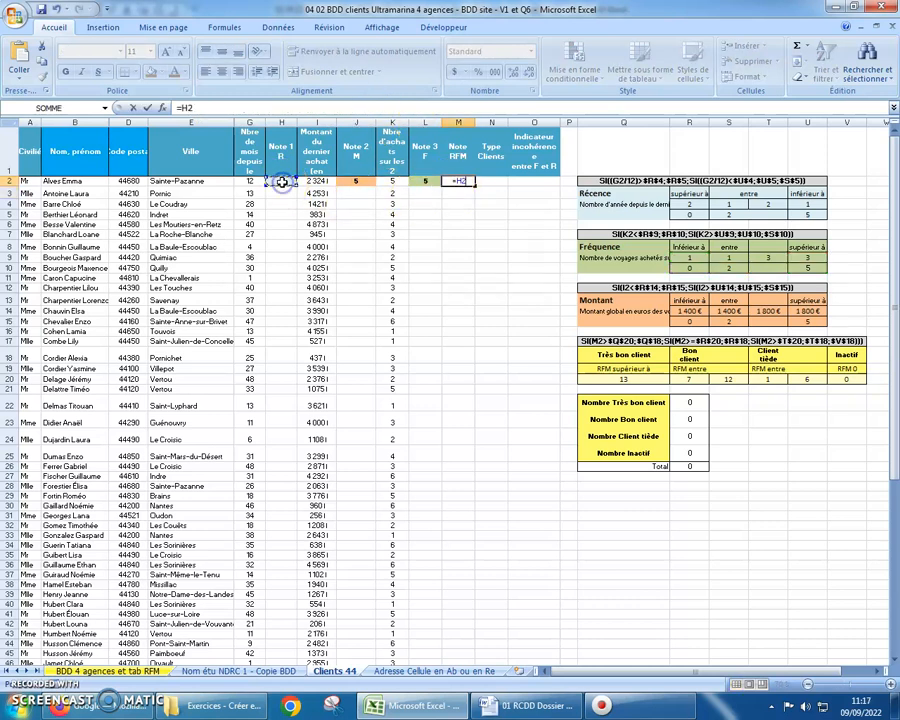
pyautogui.write('+')
pyautogui.click(354, 182)
pyautogui.write('+')
pyautogui.click(418, 182)
pyautogui.press('Return')
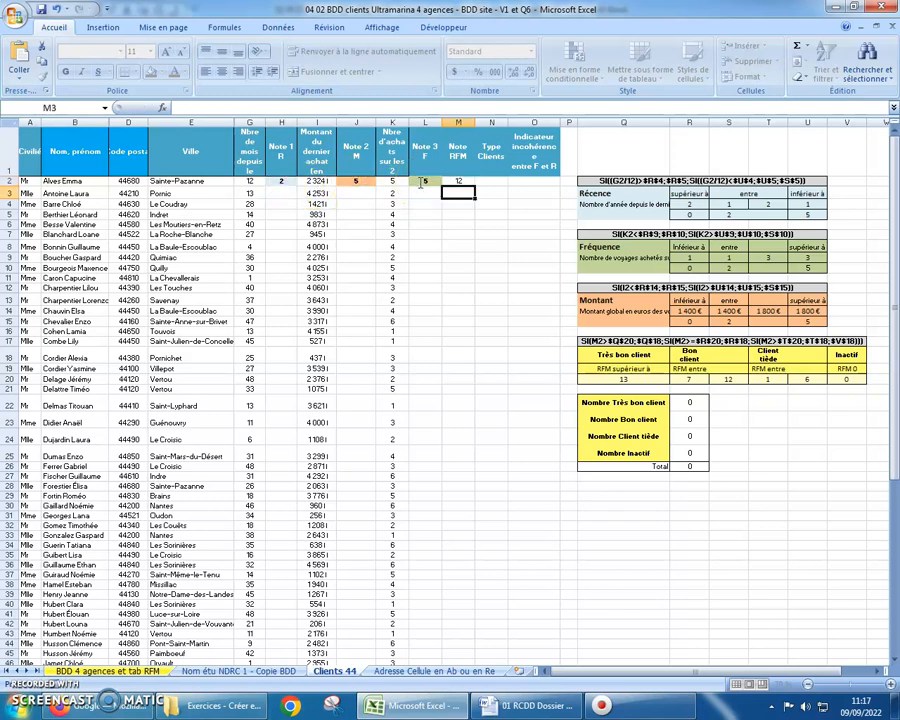
pyautogui.click(460, 181)
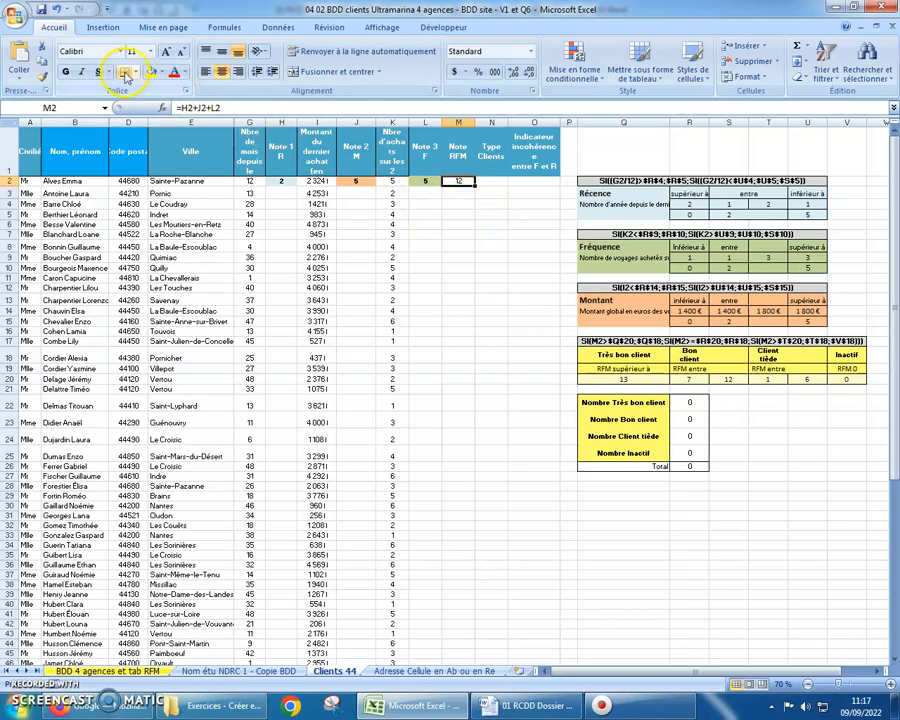
pyautogui.click(65, 71)
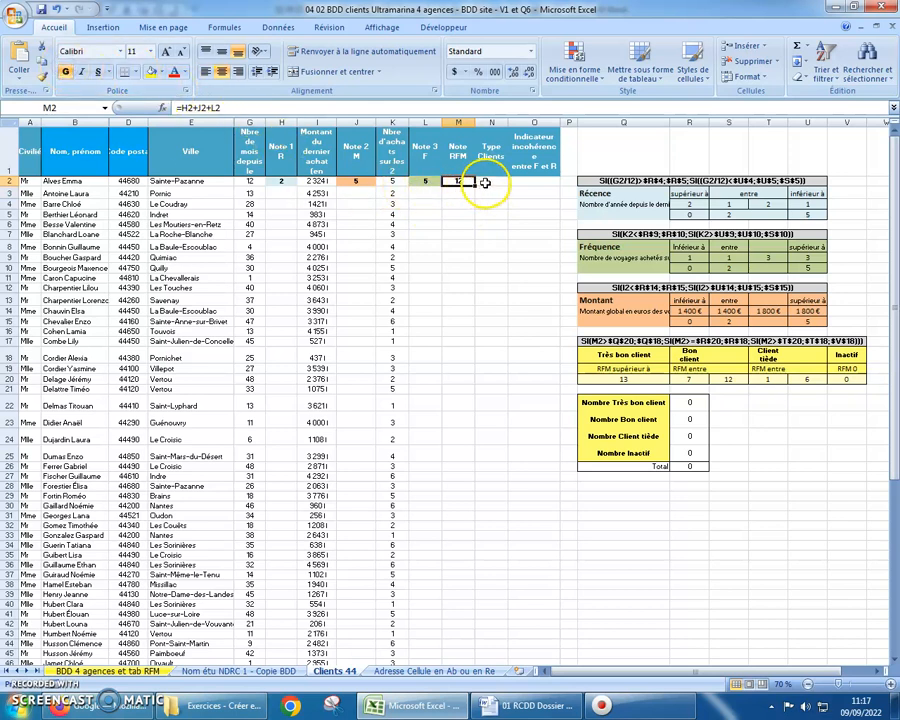
# Copy the client-type formula text from Q17 into N2 as =SI(M2>$Q$20;$Q$18;SI(M2>=$R$20;$R$18;SI(M2>$T$20;$T$18;$V$18))).
pyautogui.click(485, 186)
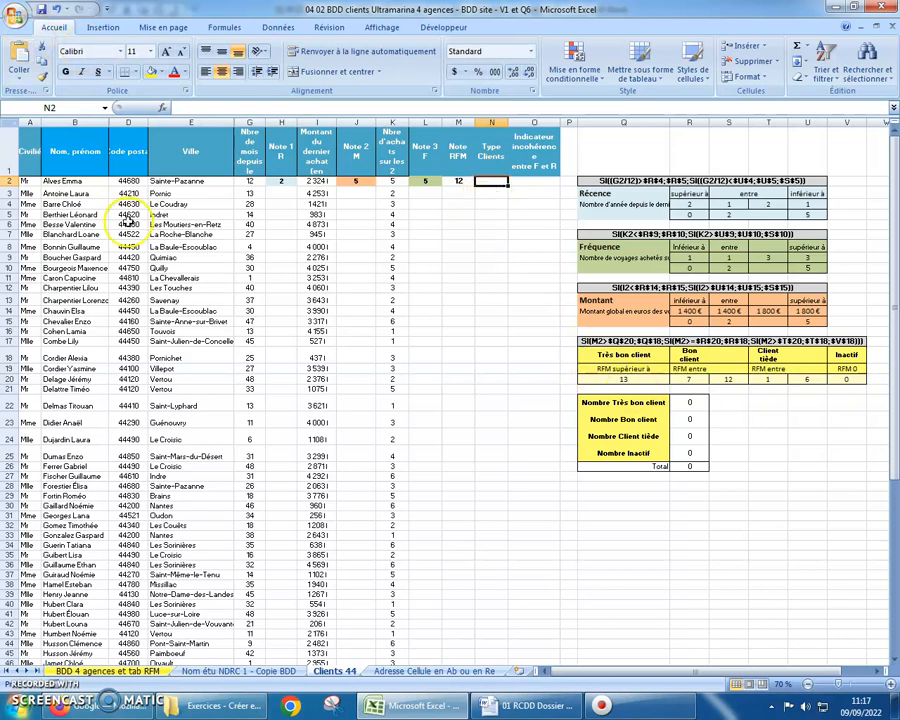
pyautogui.click(619, 341)
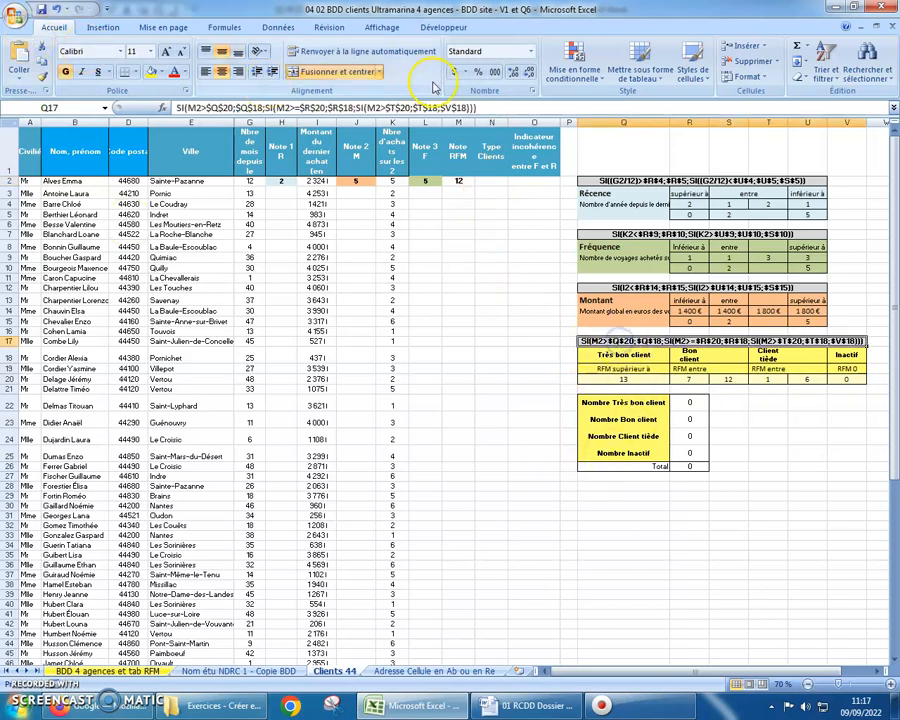
pyautogui.moveTo(477, 107); pyautogui.dragTo(205, 102)
pyautogui.hotkey('ctrl', 'c')
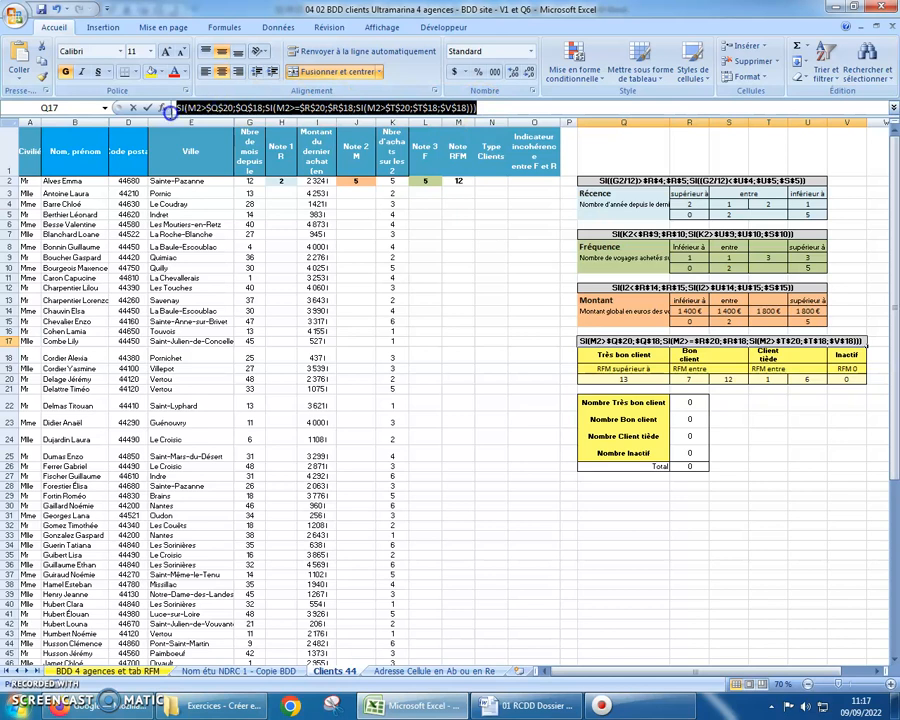
pyautogui.click(42, 62)
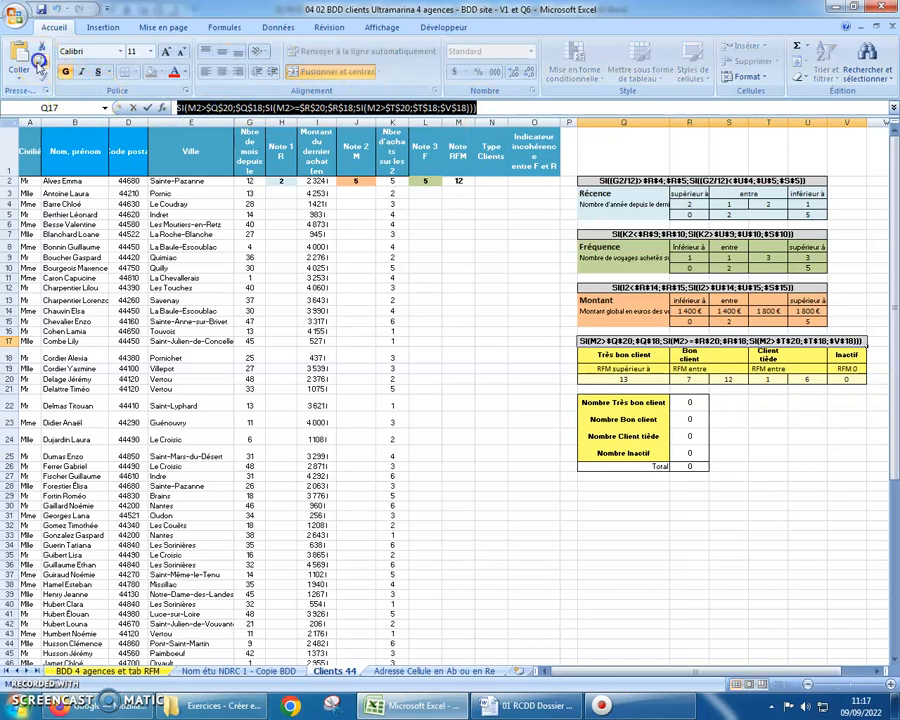
pyautogui.click(490, 181)
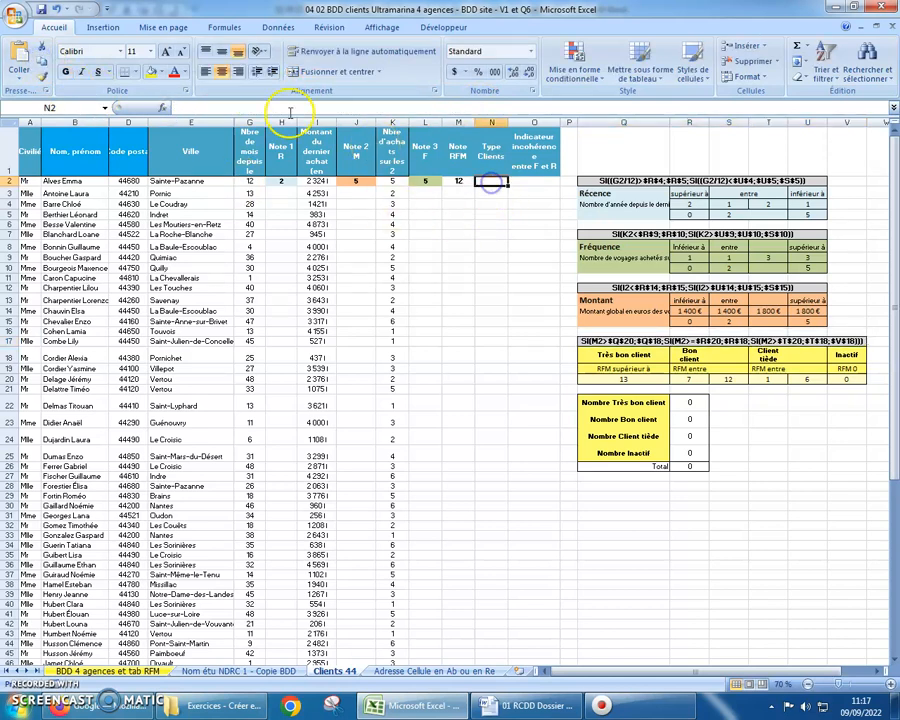
pyautogui.click(207, 105)
pyautogui.write('=')
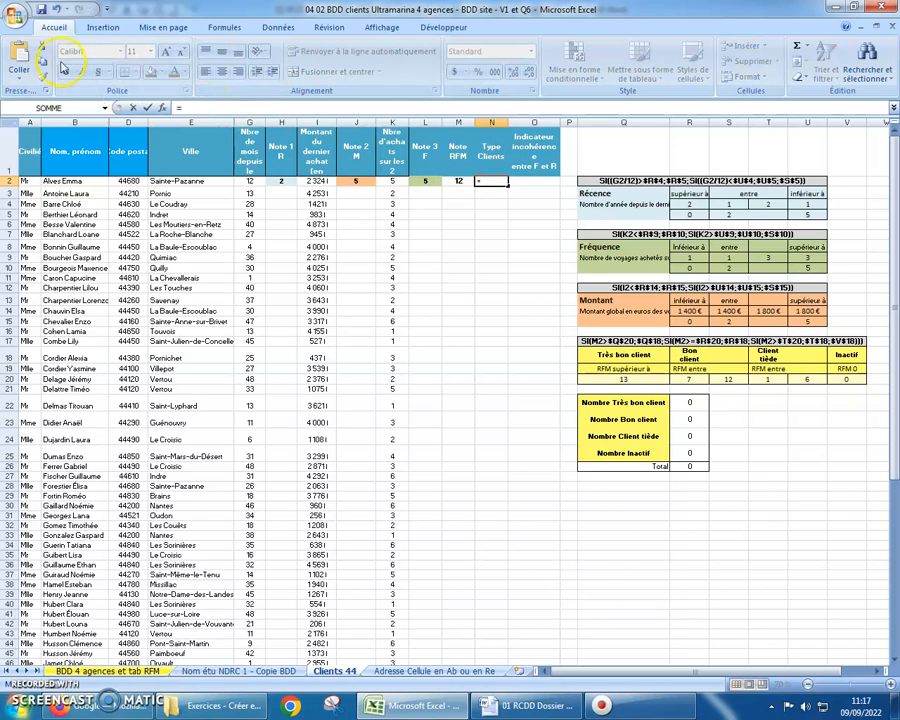
pyautogui.click(19, 60)
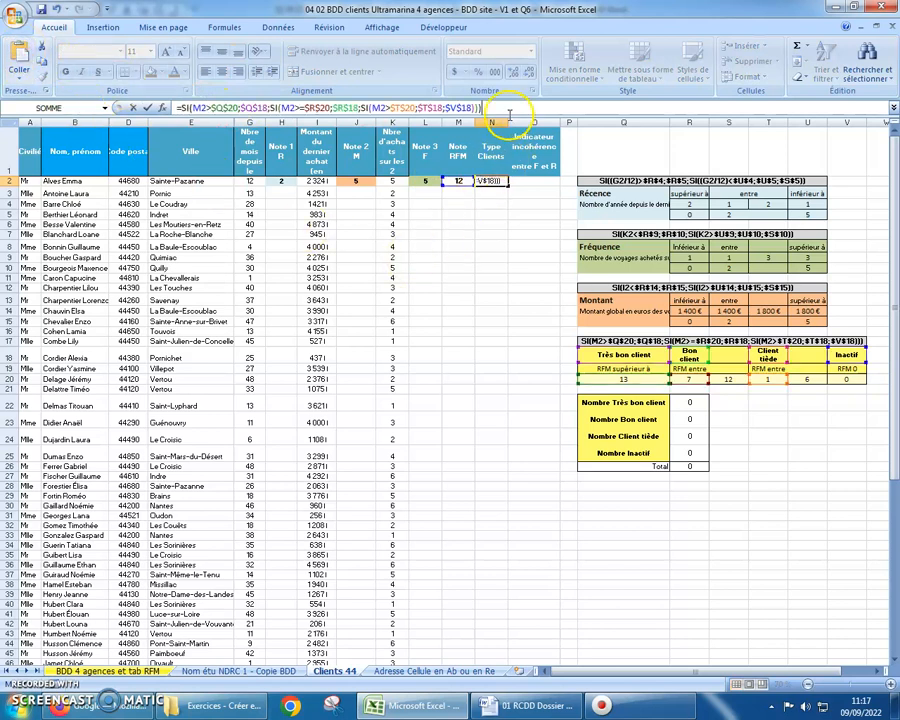
pyautogui.press('Return')
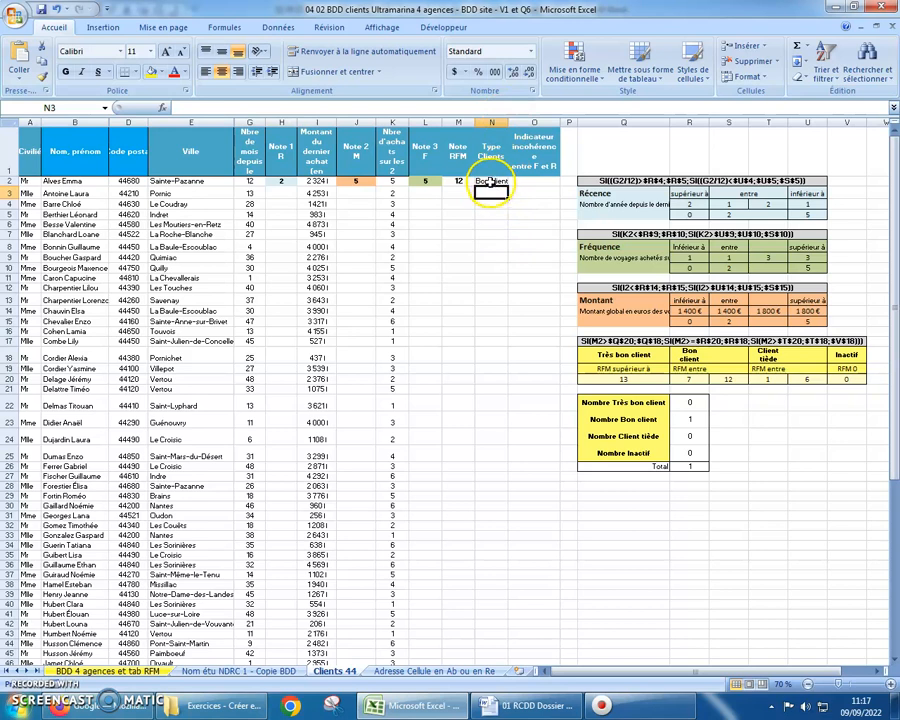
# Copy the yellow formatting of the Nombre Inactif cell Q25 onto N2, and widen column N to fit the client type.
pyautogui.click(605, 455)
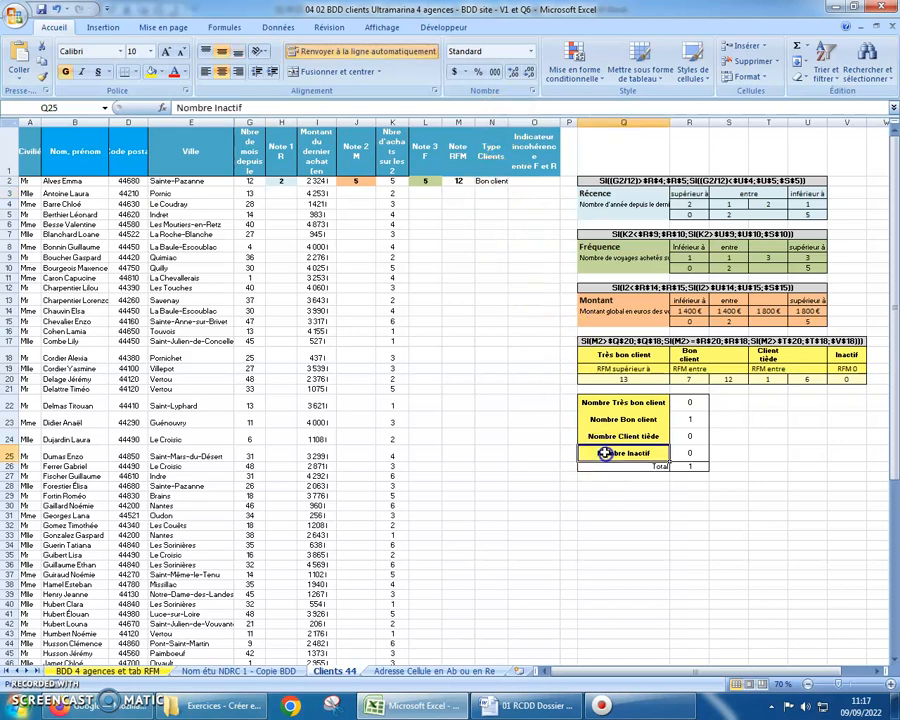
pyautogui.click(42, 74)
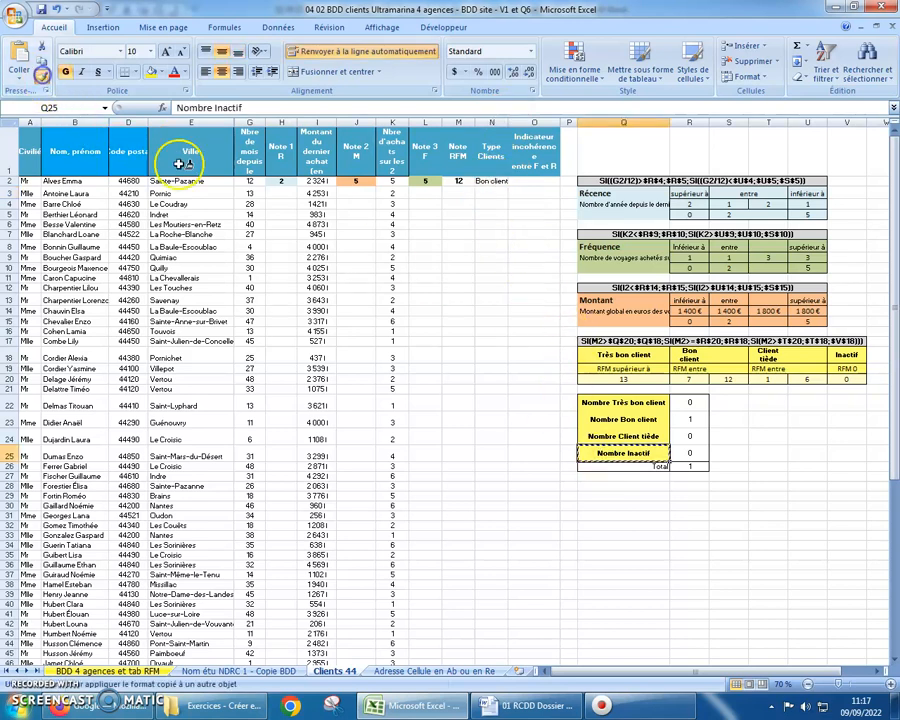
pyautogui.click(491, 181)
pyautogui.moveTo(511, 122); pyautogui.dragTo(533, 122)
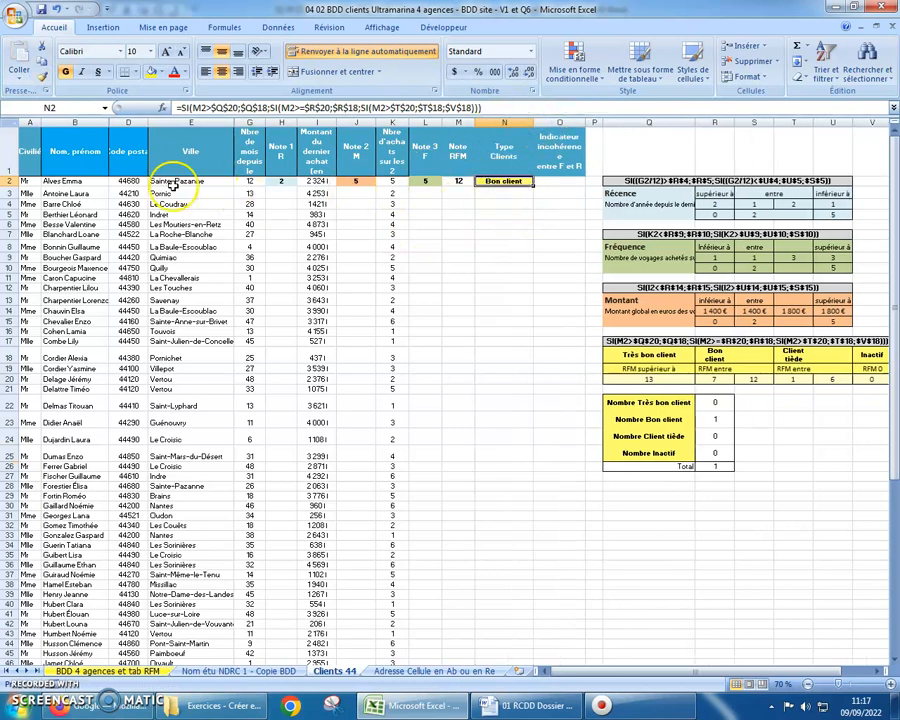
# Hide column A, which holds the clients' titles.
pyautogui.click(27, 122)
pyautogui.rightClick(27, 122)
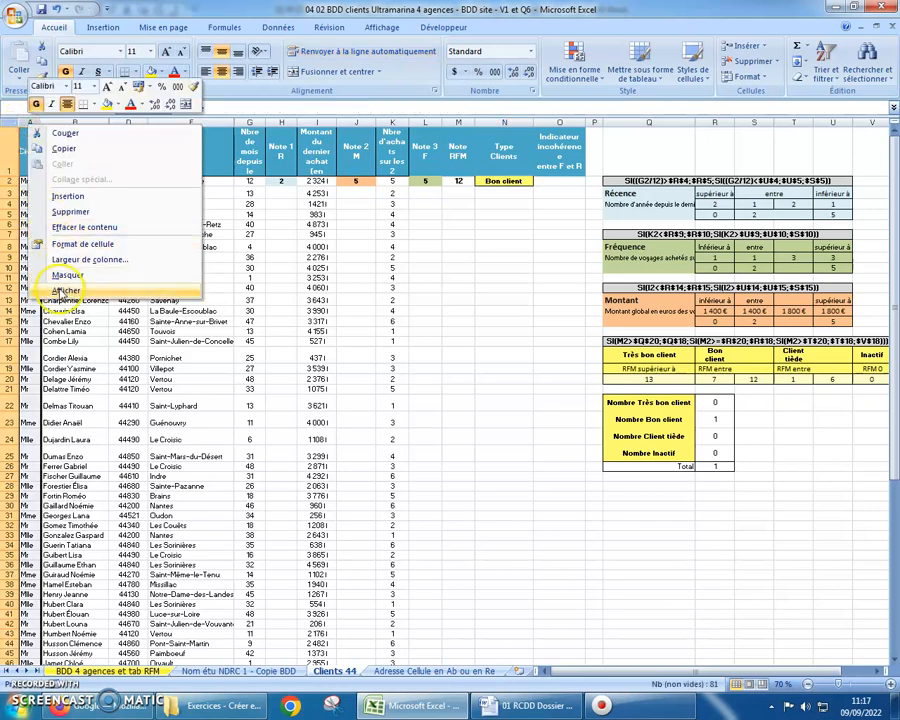
pyautogui.click(58, 270)
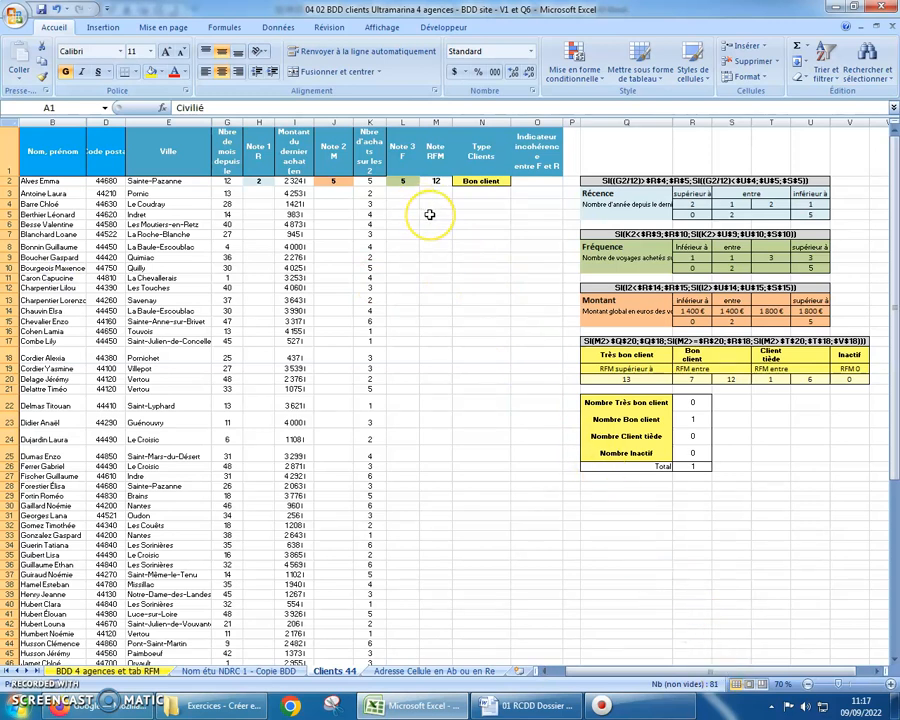
pyautogui.click(259, 181)
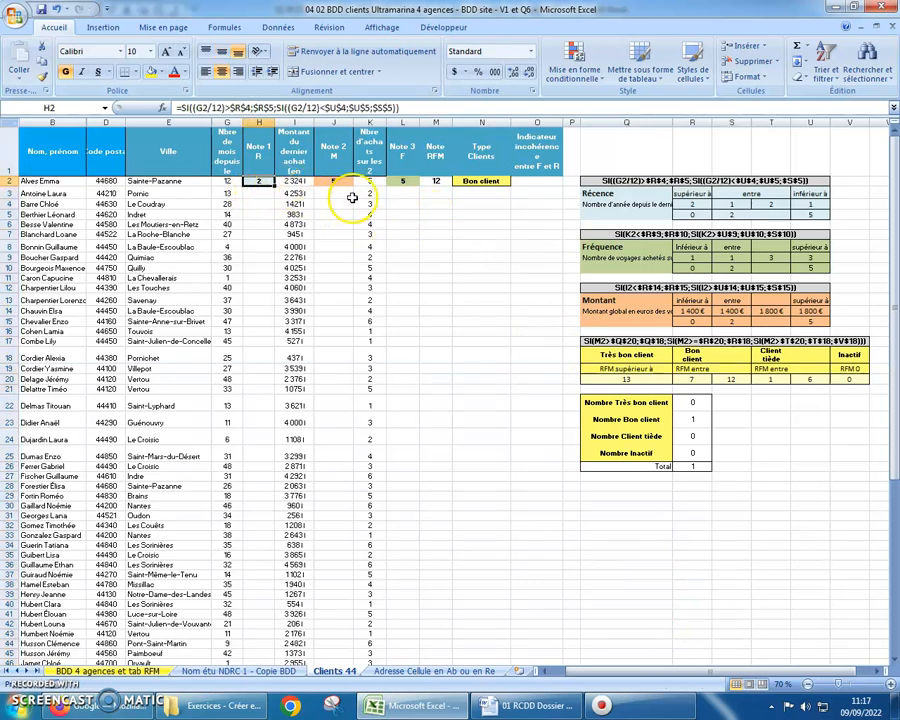
pyautogui.click(42, 74)
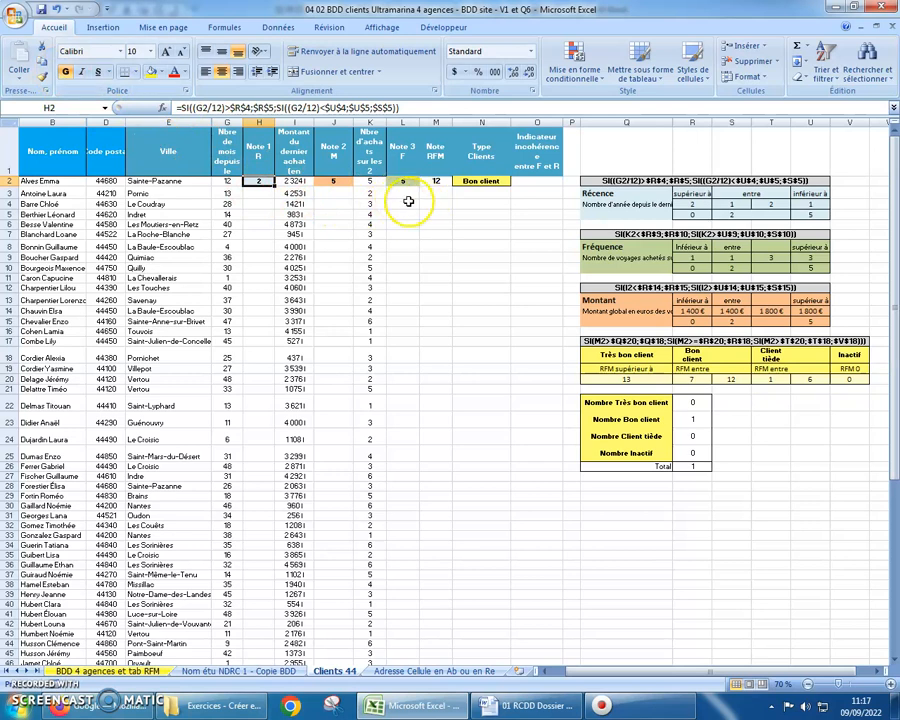
pyautogui.click(403, 182)
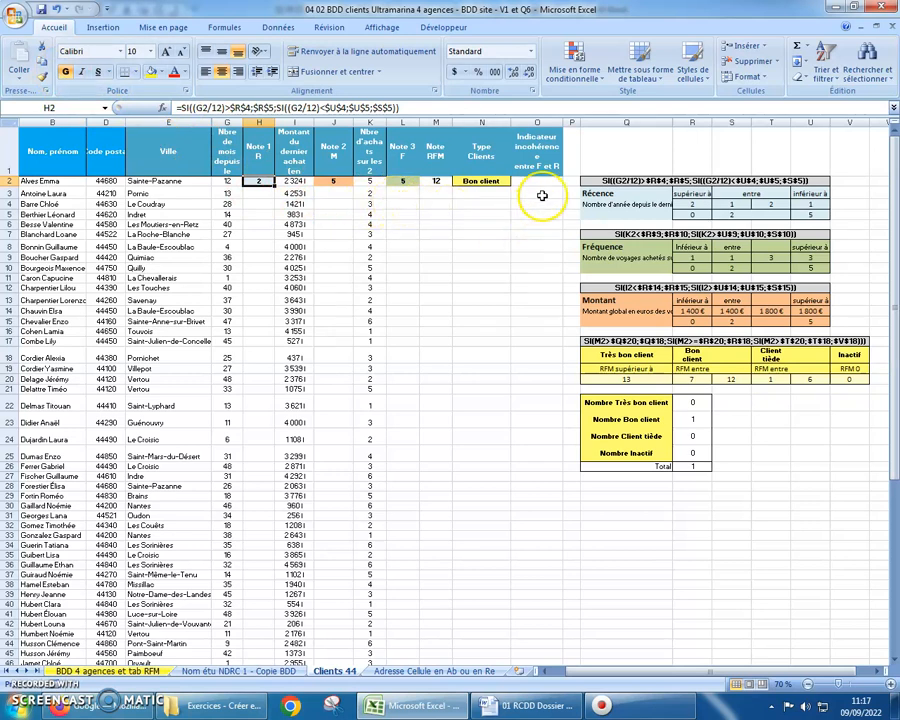
# Widen column O slightly so that the word "incohérence" in its header fits on one line.
pyautogui.moveTo(564, 124); pyautogui.dragTo(571, 125)
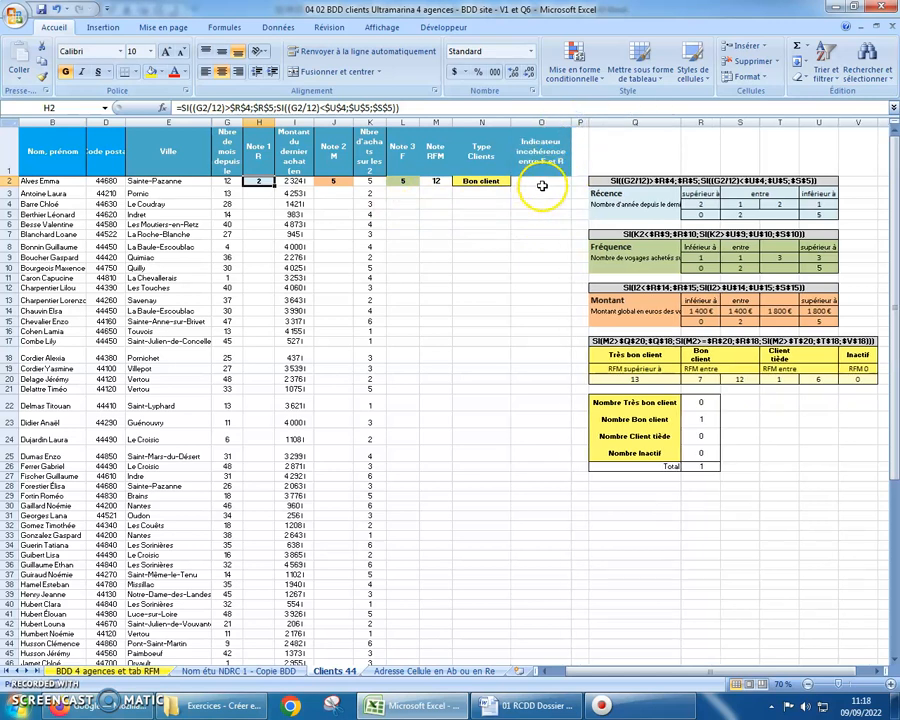